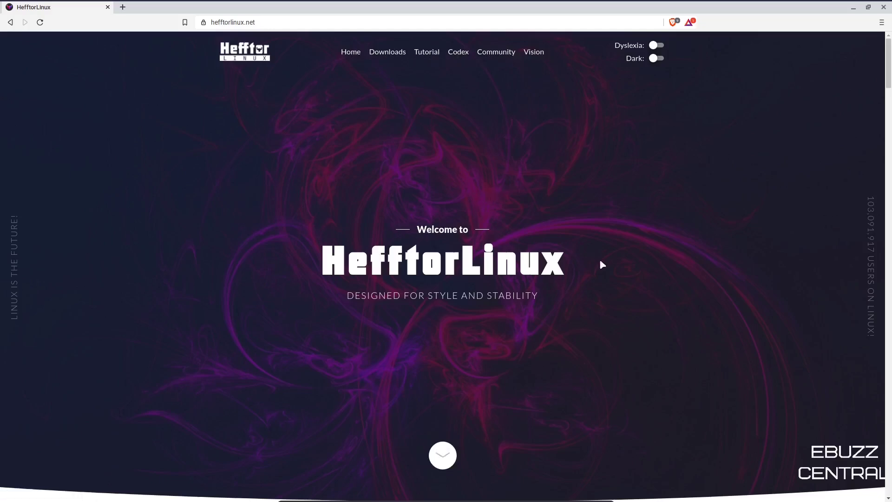
Scroll down hefftorlinux.net past the merch and social links to the HefftorLinux Studio section.
{"action": "scroll", "coordinate": [602, 264], "scroll_direction": "down", "scroll_amount": 1}
{"action": "scroll", "coordinate": [603, 264], "scroll_direction": "down", "scroll_amount": 1}
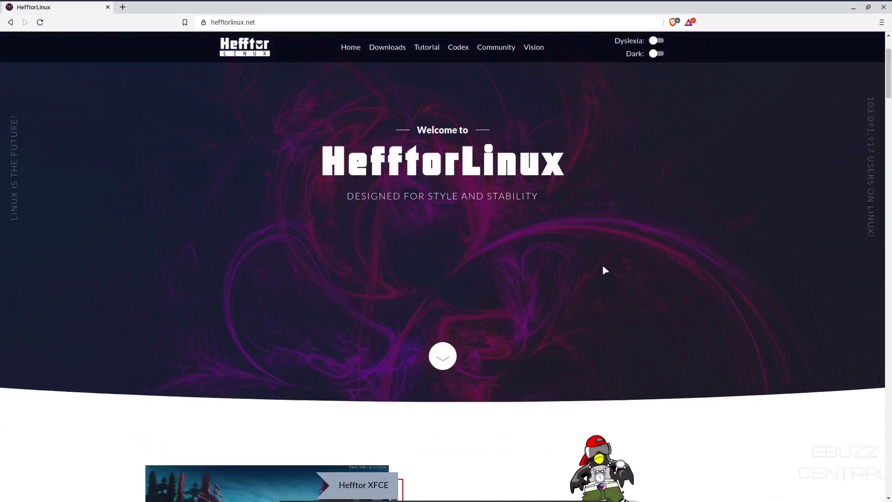
{"action": "scroll", "coordinate": [603, 266], "scroll_direction": "down", "scroll_amount": 1}
{"action": "scroll", "coordinate": [599, 266], "scroll_direction": "down", "scroll_amount": 1}
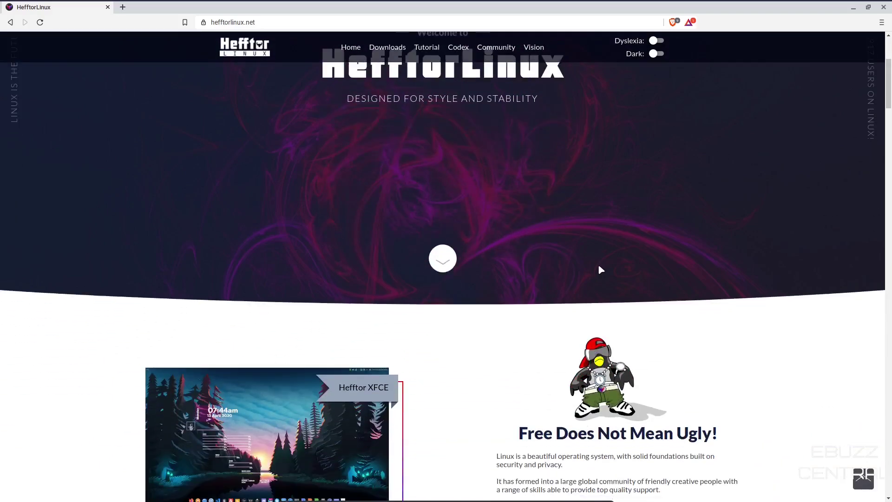
{"action": "scroll", "coordinate": [599, 266], "scroll_direction": "down", "scroll_amount": 3}
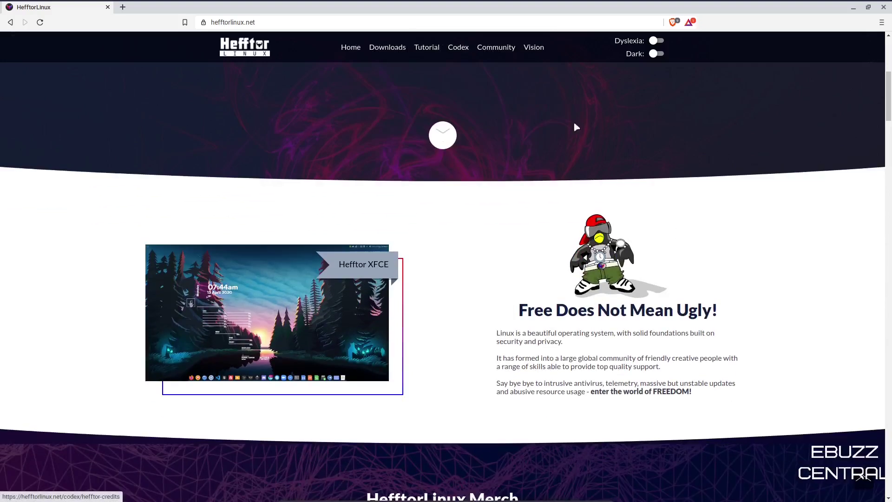
{"action": "scroll", "coordinate": [658, 196], "scroll_direction": "down", "scroll_amount": 1}
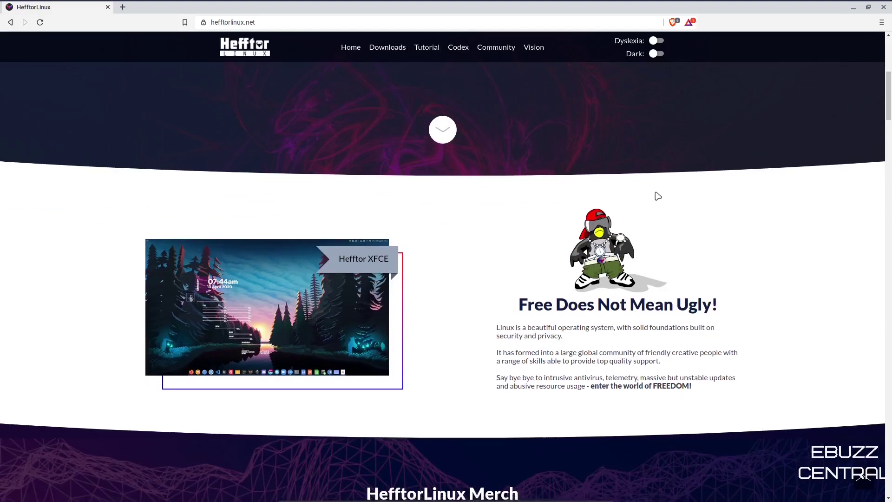
{"action": "scroll", "coordinate": [650, 199], "scroll_direction": "down", "scroll_amount": 1}
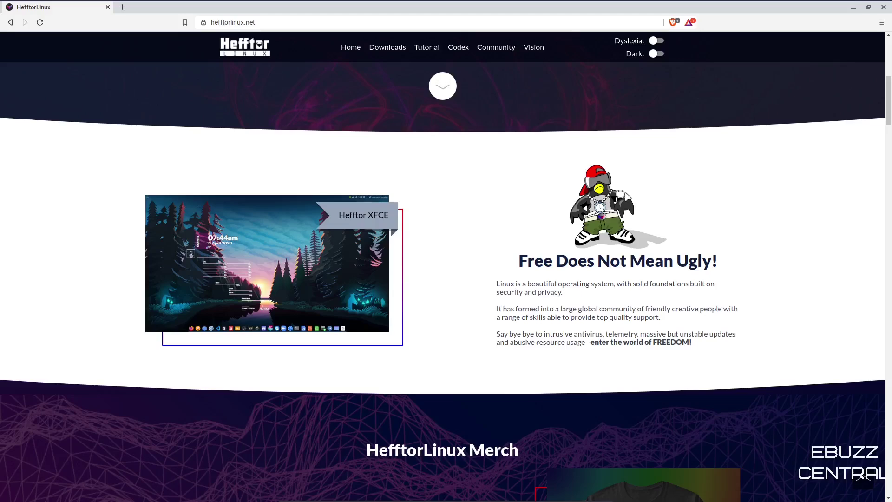
{"action": "scroll", "coordinate": [627, 201], "scroll_direction": "down", "scroll_amount": 2}
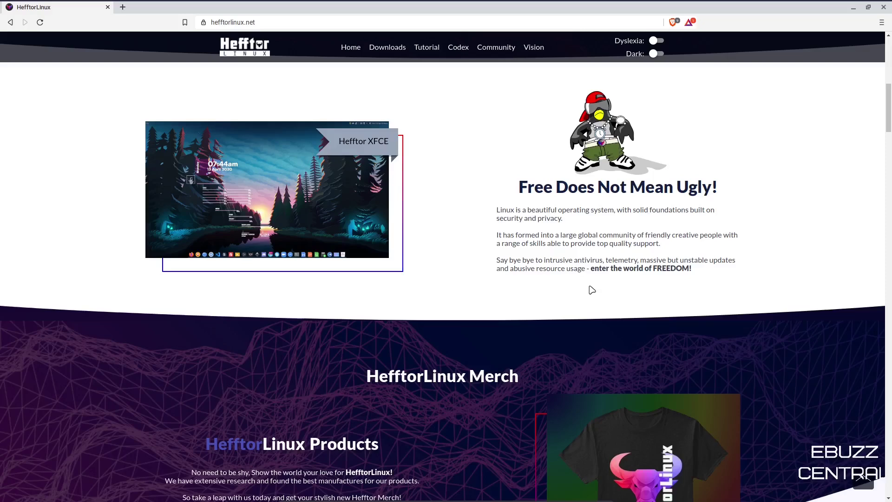
{"action": "scroll", "coordinate": [591, 290], "scroll_direction": "down", "scroll_amount": 1}
{"action": "scroll", "coordinate": [592, 290], "scroll_direction": "down", "scroll_amount": 5}
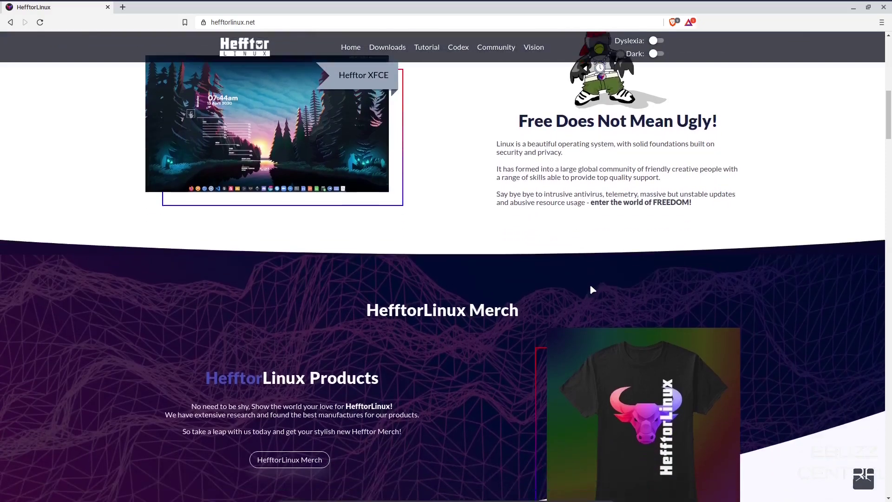
{"action": "scroll", "coordinate": [593, 294], "scroll_direction": "down", "scroll_amount": 14}
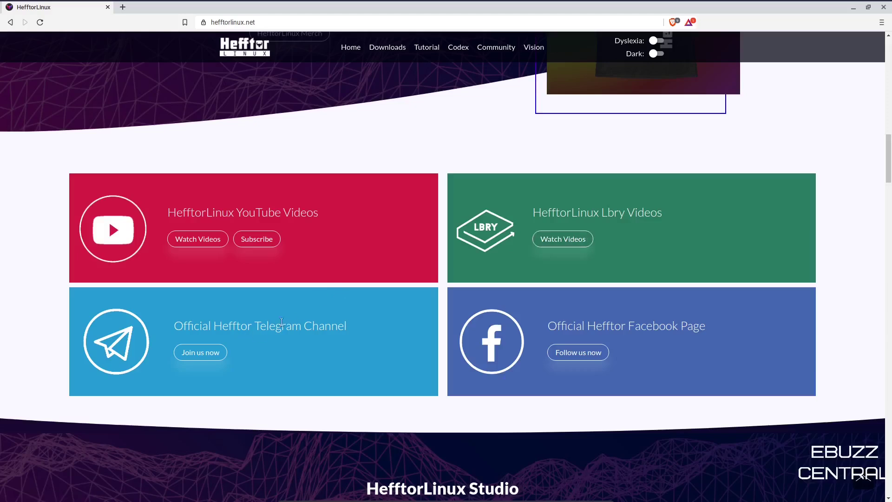
{"action": "scroll", "coordinate": [600, 278], "scroll_direction": "down", "scroll_amount": 3}
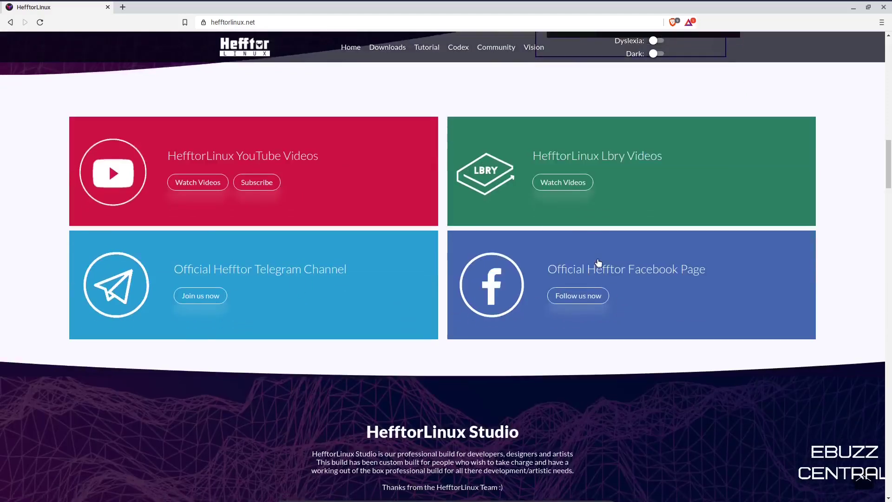
{"action": "scroll", "coordinate": [603, 261], "scroll_direction": "down", "scroll_amount": 5}
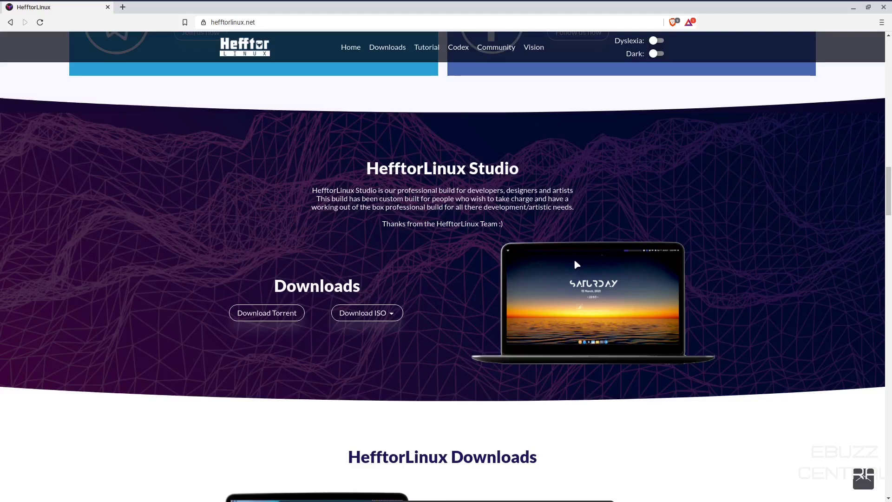
{"action": "scroll", "coordinate": [597, 310], "scroll_direction": "down", "scroll_amount": 2}
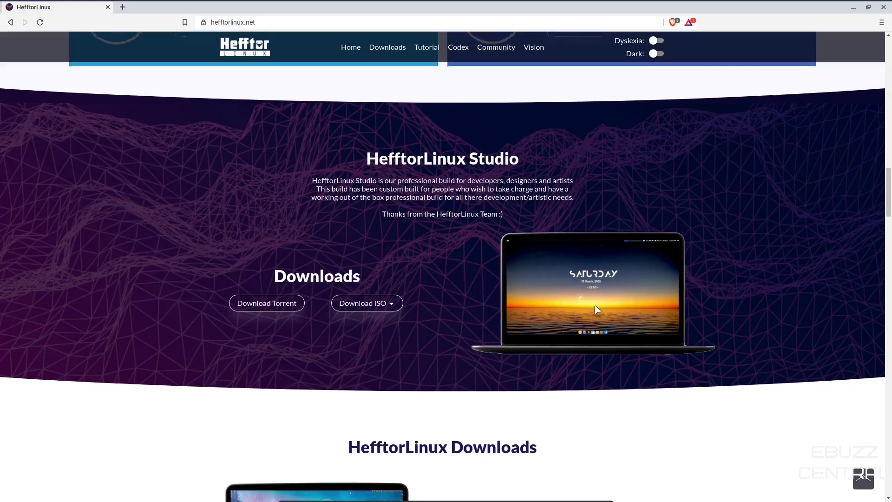
{"action": "scroll", "coordinate": [597, 310], "scroll_direction": "down", "scroll_amount": 6}
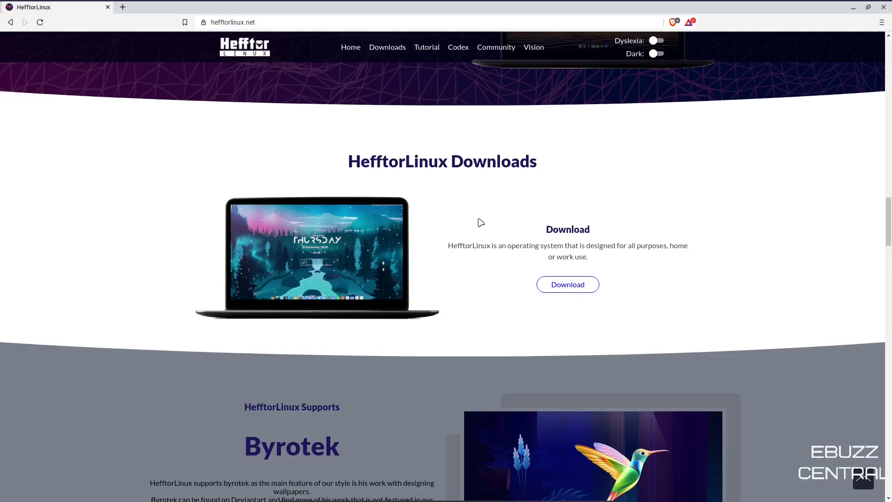
Scroll down through the Downloads and Tutorial sections of the home page.
{"action": "scroll", "coordinate": [481, 222], "scroll_direction": "down", "scroll_amount": 2}
{"action": "scroll", "coordinate": [464, 229], "scroll_direction": "down", "scroll_amount": 1}
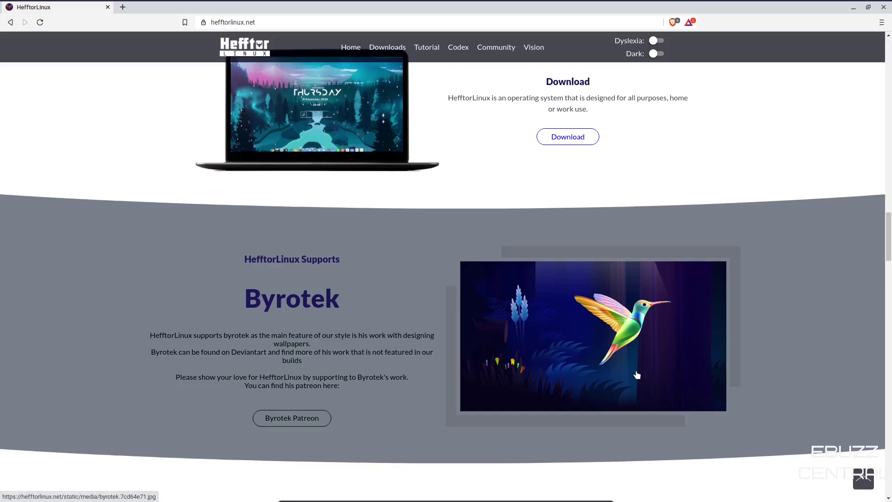
{"action": "scroll", "coordinate": [634, 354], "scroll_direction": "down", "scroll_amount": 3}
{"action": "scroll", "coordinate": [632, 356], "scroll_direction": "down", "scroll_amount": 4}
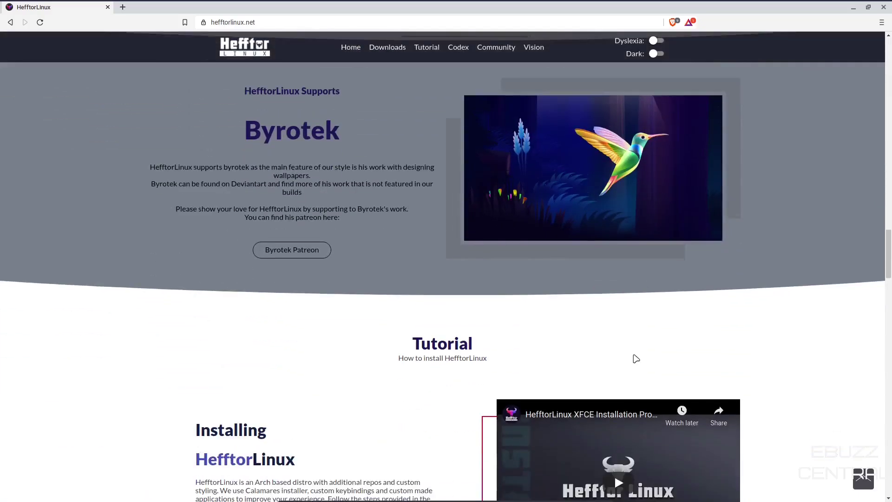
{"action": "scroll", "coordinate": [631, 357], "scroll_direction": "down", "scroll_amount": 2}
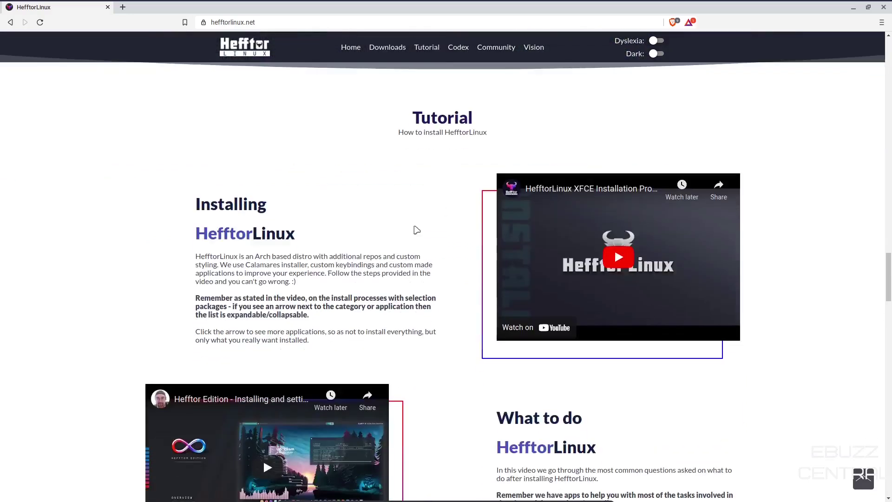
{"action": "scroll", "coordinate": [478, 309], "scroll_direction": "down", "scroll_amount": 2}
{"action": "scroll", "coordinate": [478, 310], "scroll_direction": "down", "scroll_amount": 2}
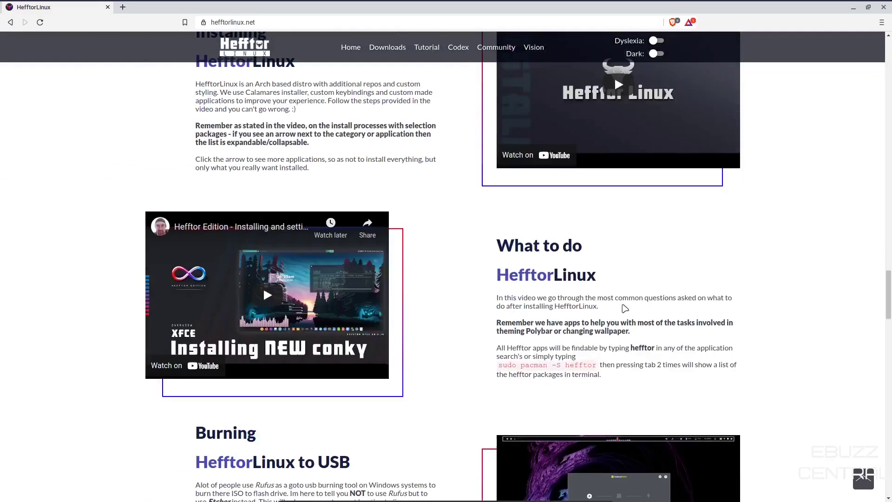
{"action": "scroll", "coordinate": [278, 298], "scroll_direction": "down", "scroll_amount": 2}
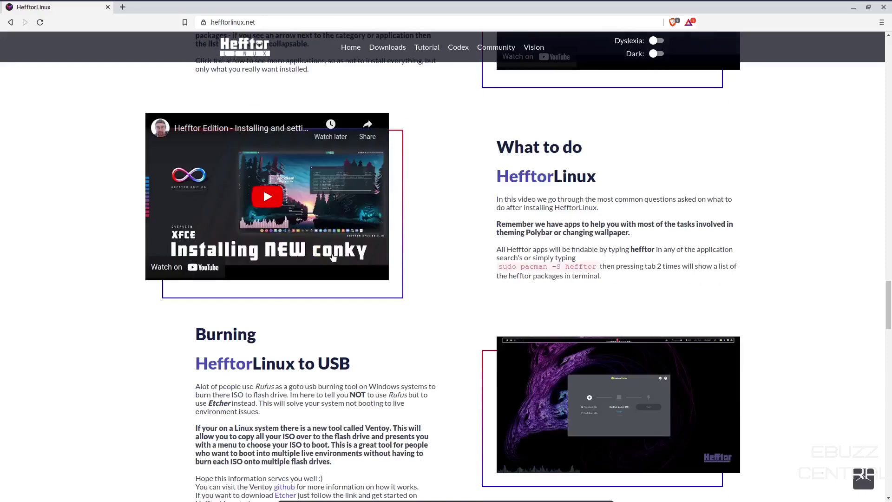
Continue past the XFCE review to 'Keeping you anonymous', then return to the Welcome banner.
{"action": "scroll", "coordinate": [345, 285], "scroll_direction": "down", "scroll_amount": 2}
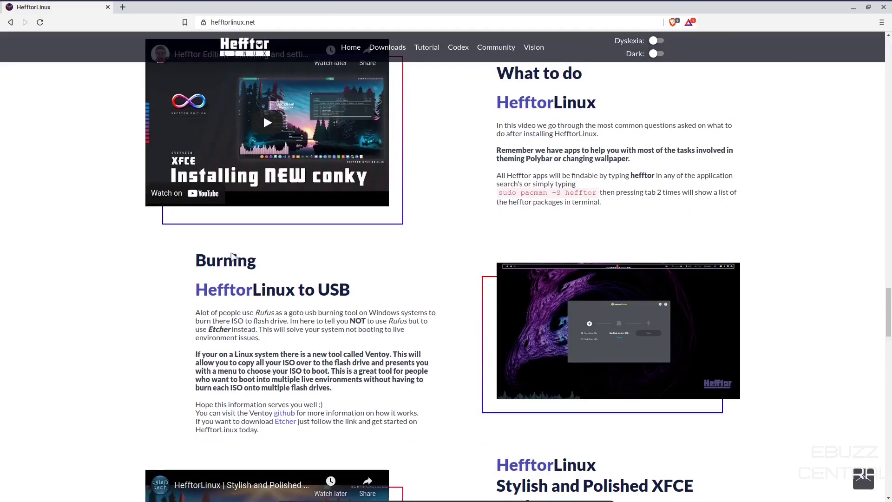
{"action": "scroll", "coordinate": [433, 345], "scroll_direction": "down", "scroll_amount": 2}
{"action": "scroll", "coordinate": [430, 341], "scroll_direction": "down", "scroll_amount": 8}
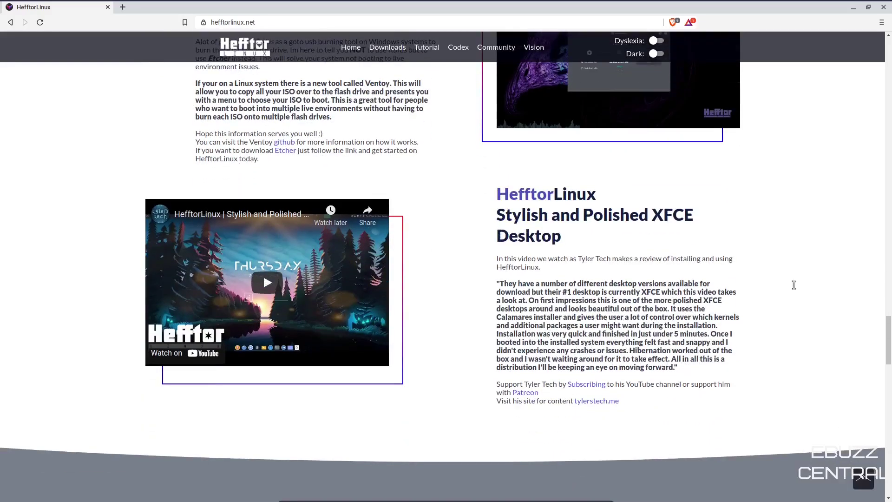
{"action": "scroll", "coordinate": [618, 324], "scroll_direction": "down", "scroll_amount": 1}
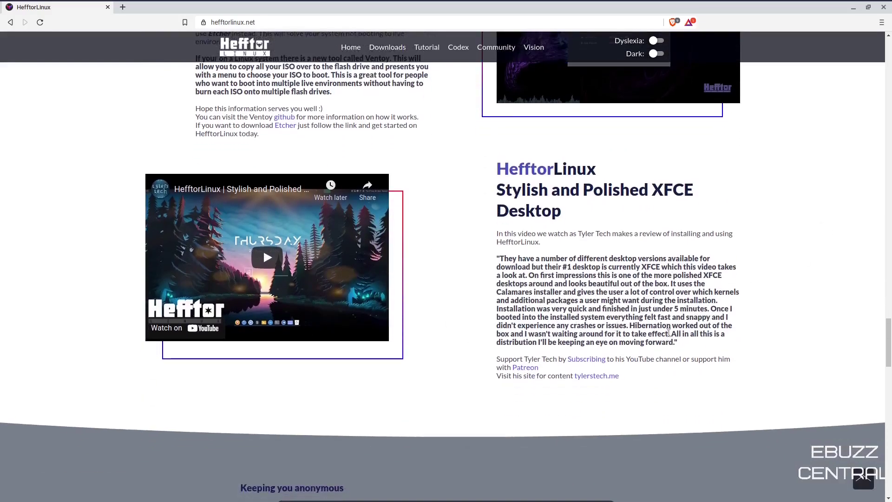
{"action": "scroll", "coordinate": [889, 366], "scroll_direction": "down", "scroll_amount": 2}
{"action": "scroll", "coordinate": [889, 366], "scroll_direction": "down", "scroll_amount": 10}
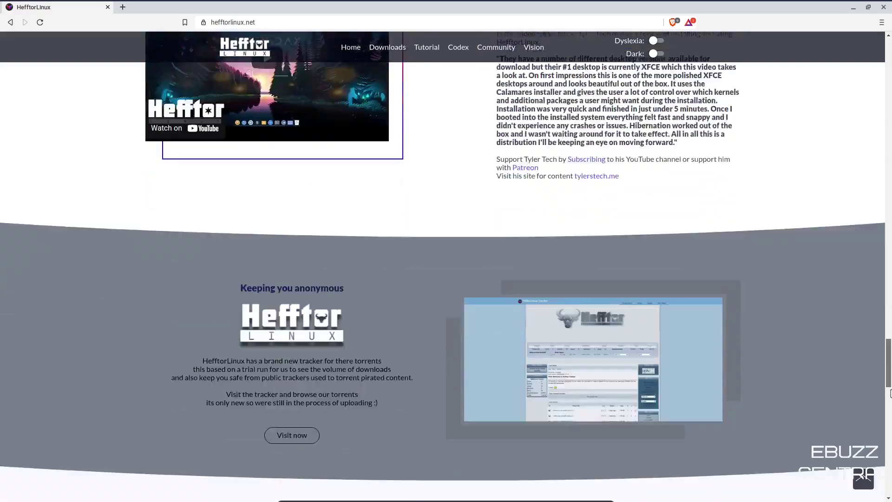
{"action": "scroll", "coordinate": [888, 335], "scroll_direction": "up", "scroll_amount": 17}
{"action": "left_click_drag", "start_coordinate": [890, 301], "coordinate": [890, 56]}
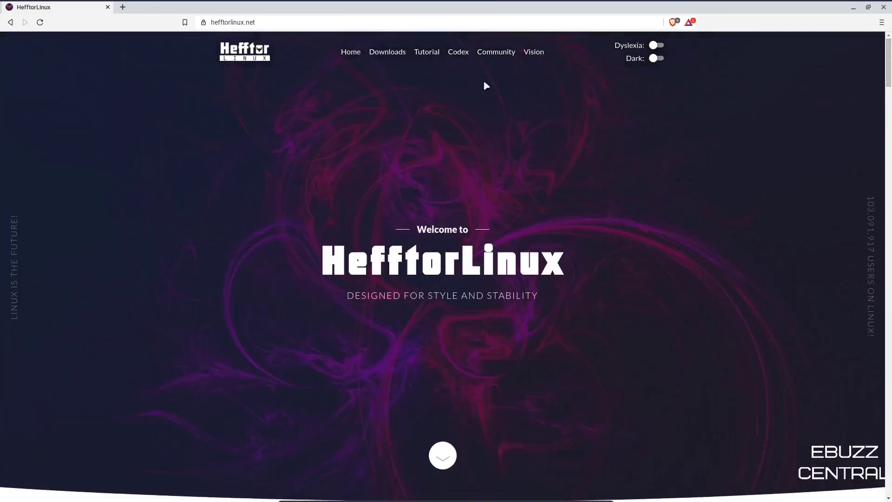
Toggle the site's dark mode and dyslexia-friendly font on and off, then close Brave.
{"action": "left_click", "coordinate": [659, 59]}
{"action": "left_click", "coordinate": [660, 59]}
{"action": "left_click", "coordinate": [660, 47]}
{"action": "left_click", "coordinate": [658, 47]}
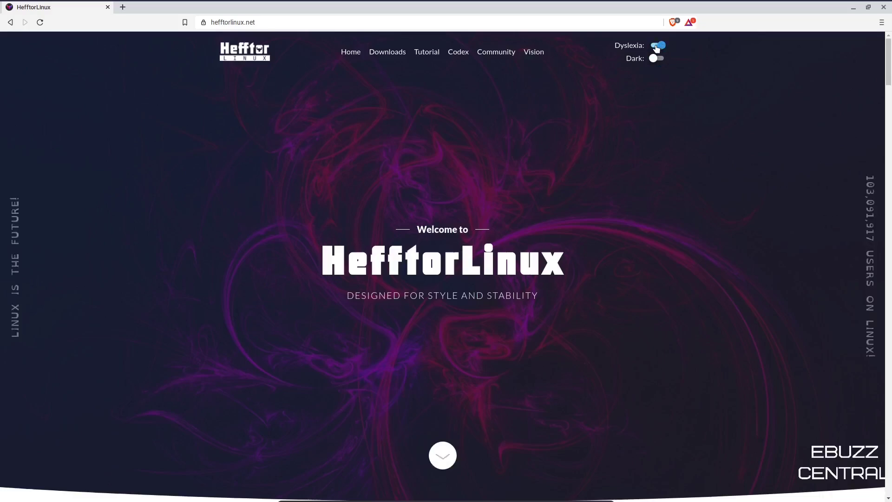
{"action": "left_click", "coordinate": [657, 46]}
{"action": "left_click", "coordinate": [657, 46]}
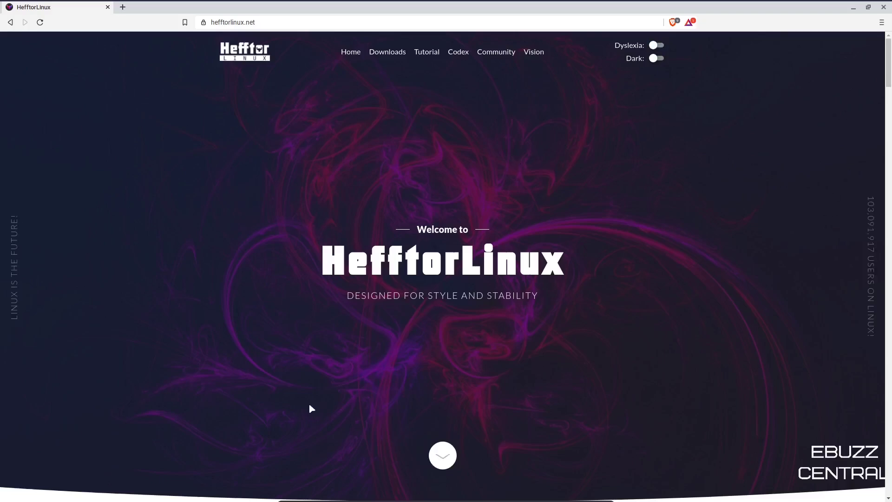
{"action": "left_click", "coordinate": [884, 7]}
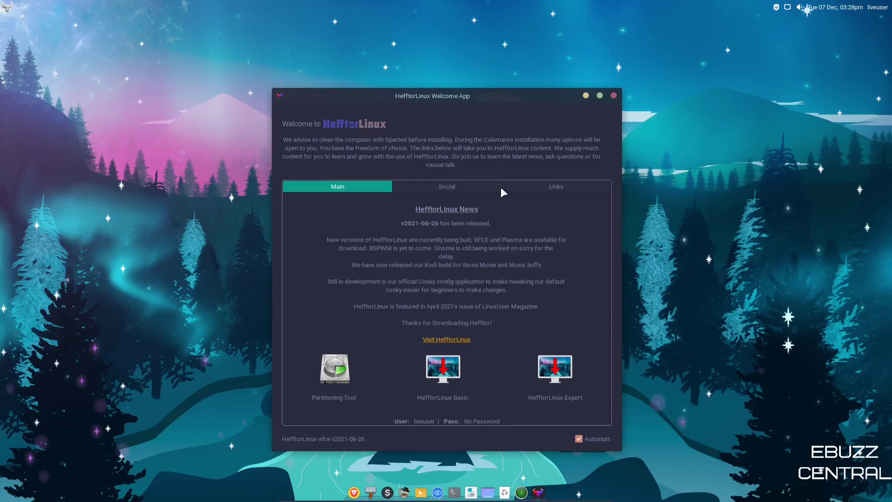
Raise the HefftorLinux Welcome App window a little by dragging its title bar.
{"action": "left_click_drag", "start_coordinate": [500, 94], "coordinate": [500, 76]}
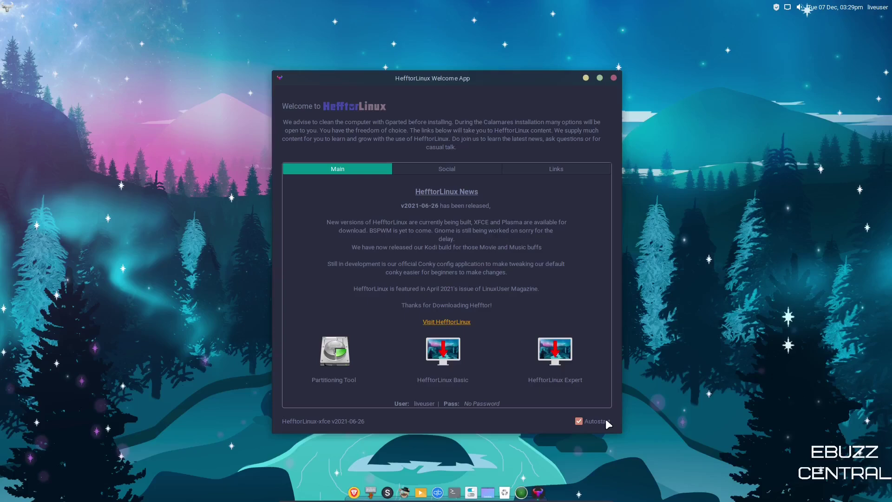
Show the Welcome App's social media and Patreon/donation links, then close the welcome window.
{"action": "left_click", "coordinate": [447, 165]}
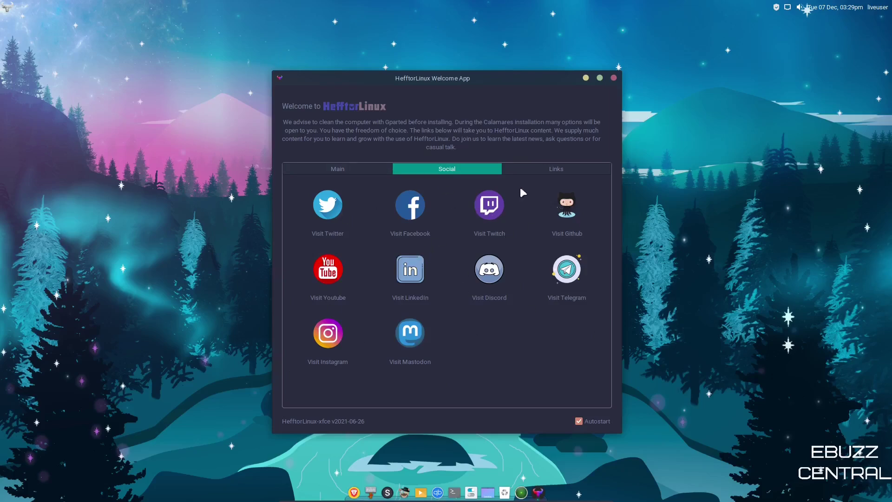
{"action": "left_click", "coordinate": [550, 168]}
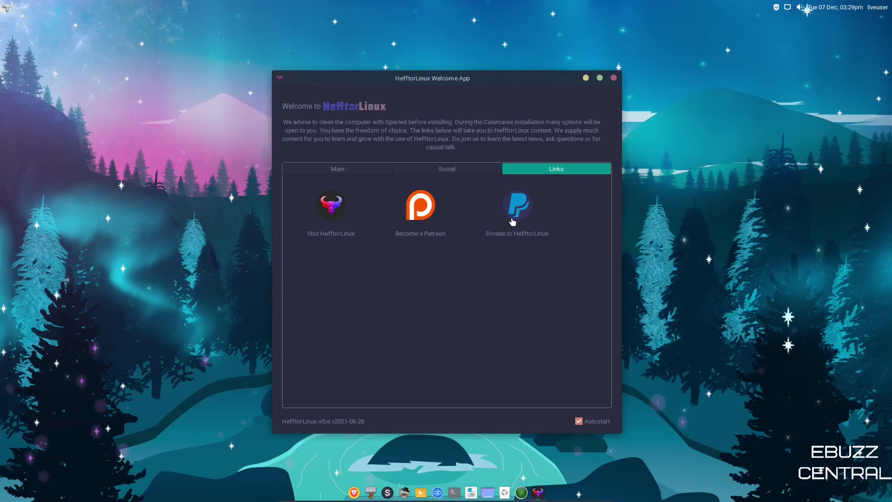
{"action": "left_click", "coordinate": [614, 78]}
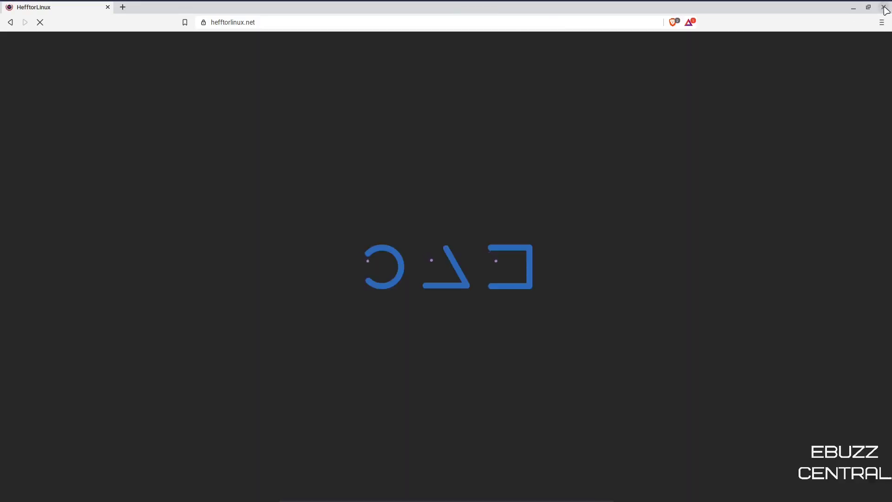
Close the HefftorLinux website and dismiss the session shutdown menu without choosing anything.
{"action": "left_click", "coordinate": [884, 7]}
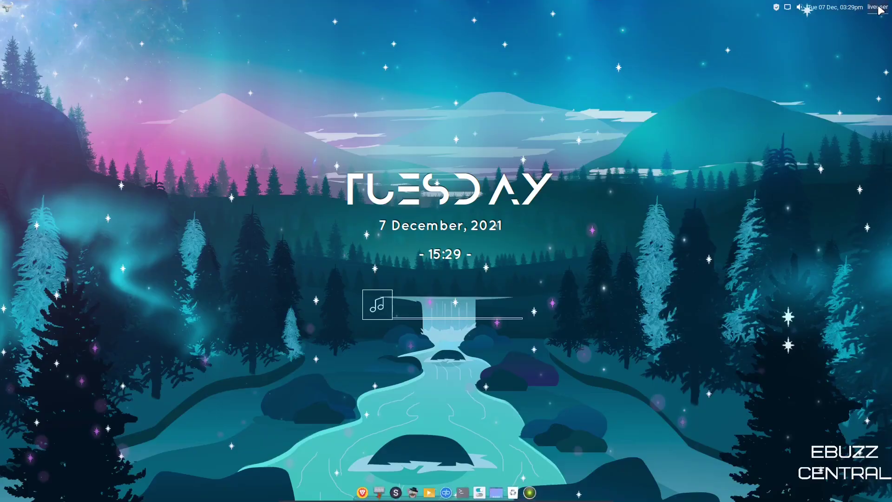
{"action": "left_click", "coordinate": [878, 7]}
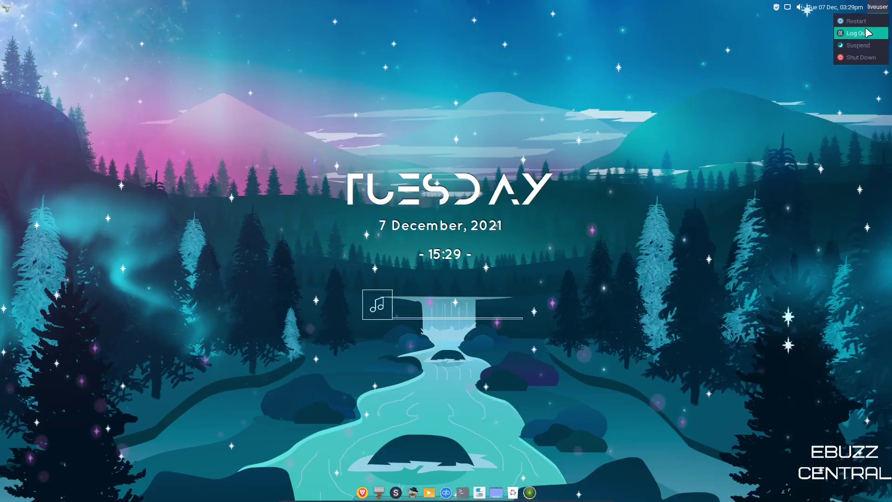
{"action": "left_click", "coordinate": [852, 135]}
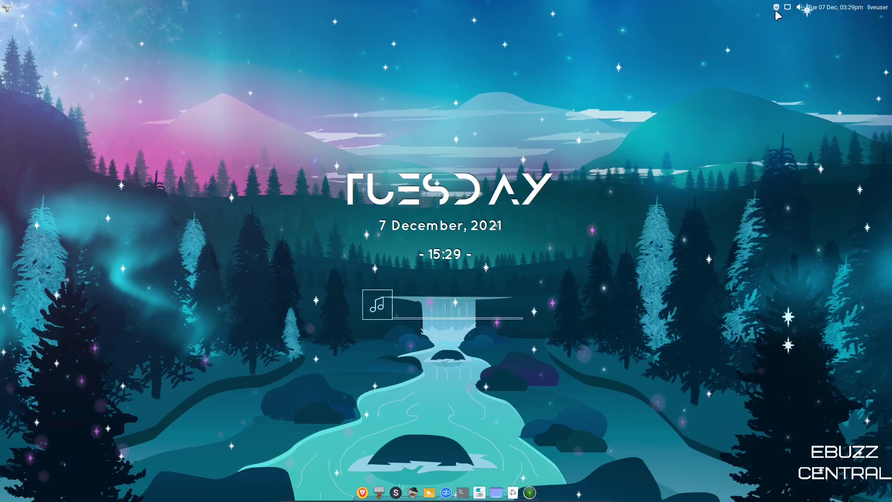
{"action": "mouse_move", "coordinate": [777, 12]}
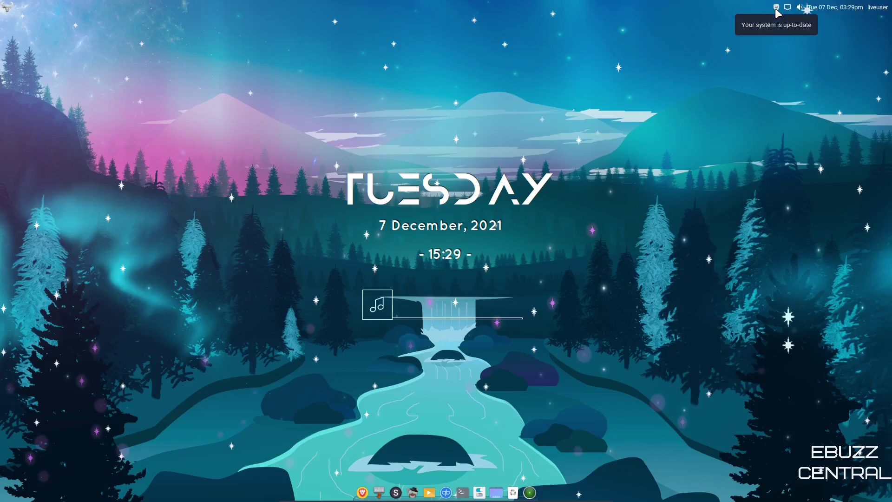
{"action": "left_click", "coordinate": [8, 8]}
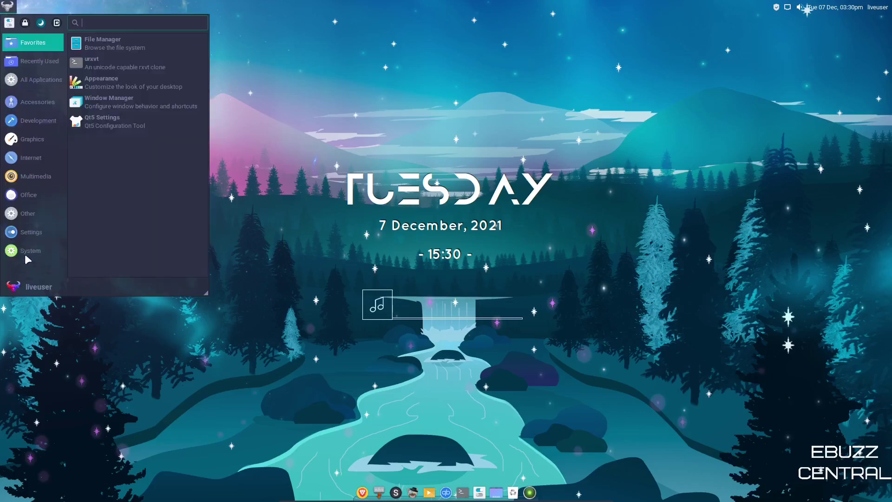
{"action": "left_click", "coordinate": [28, 213]}
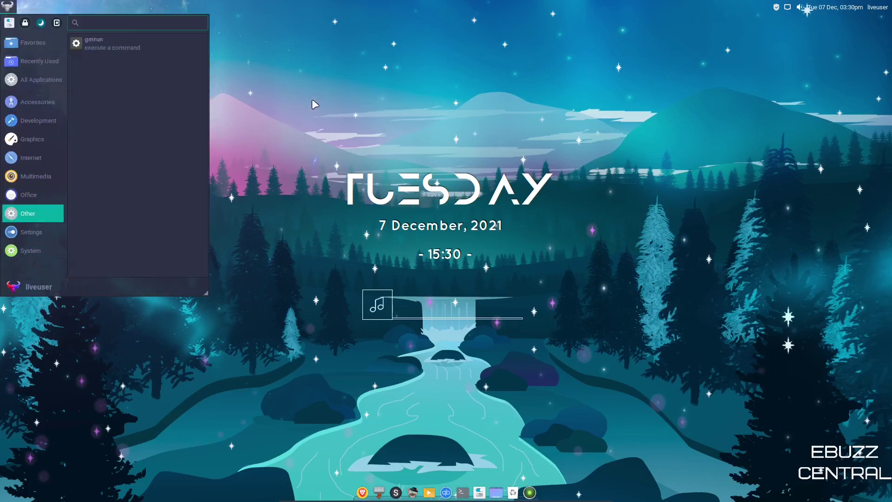
{"action": "left_click", "coordinate": [311, 99]}
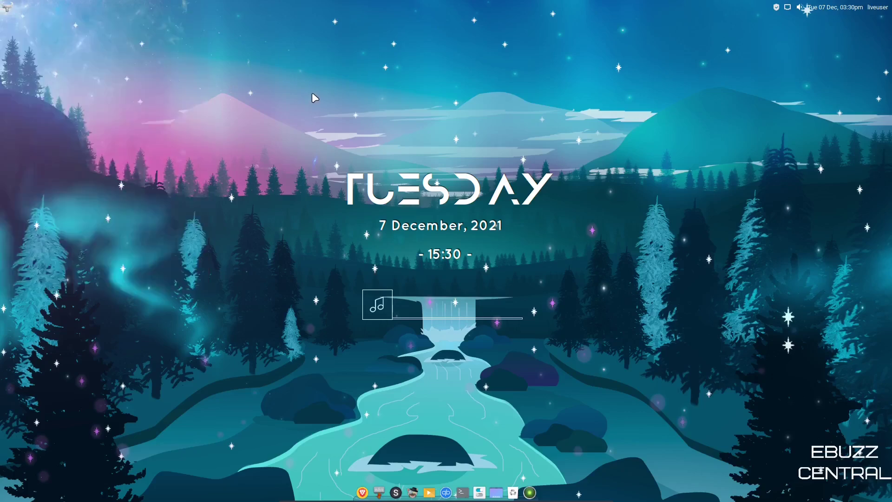
Open Thunar on /home/liveuser and drag its window toward the screen centre.
{"action": "left_click", "coordinate": [379, 488]}
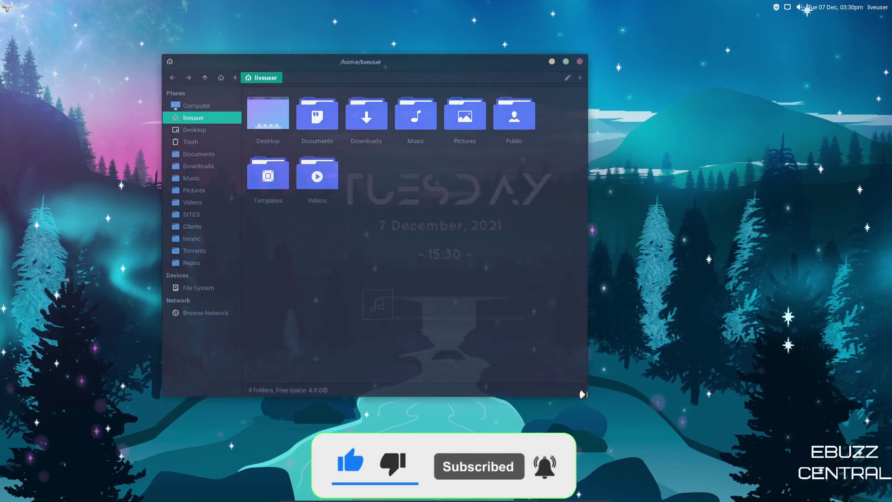
{"action": "left_click_drag", "start_coordinate": [450, 60], "coordinate": [523, 59]}
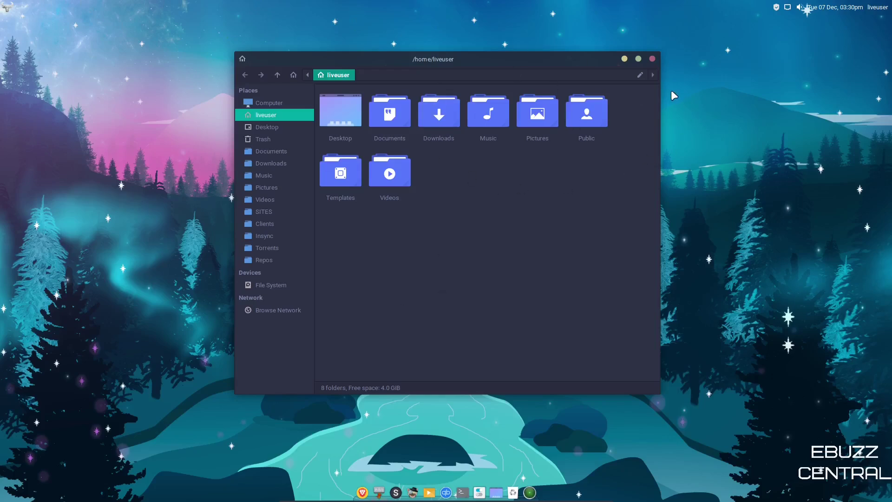
Close Thunar and start Sublime Text, declining the new-version download prompt.
{"action": "left_click", "coordinate": [652, 59]}
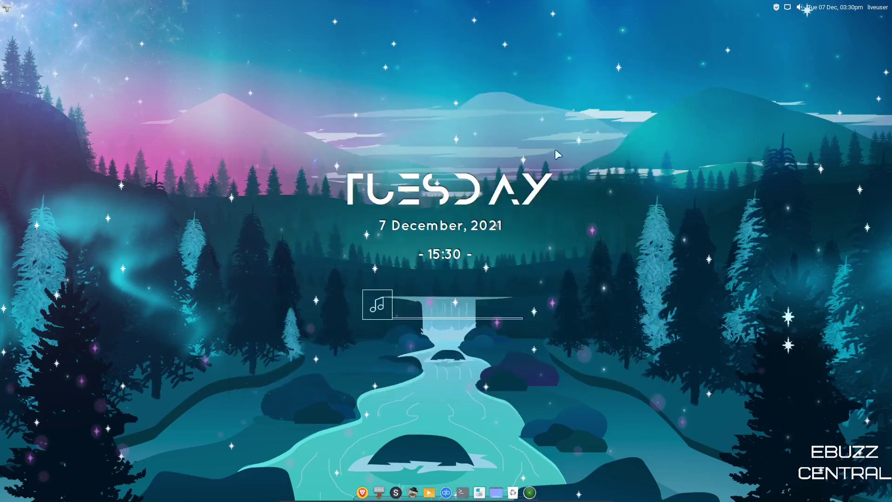
{"action": "left_click", "coordinate": [395, 495]}
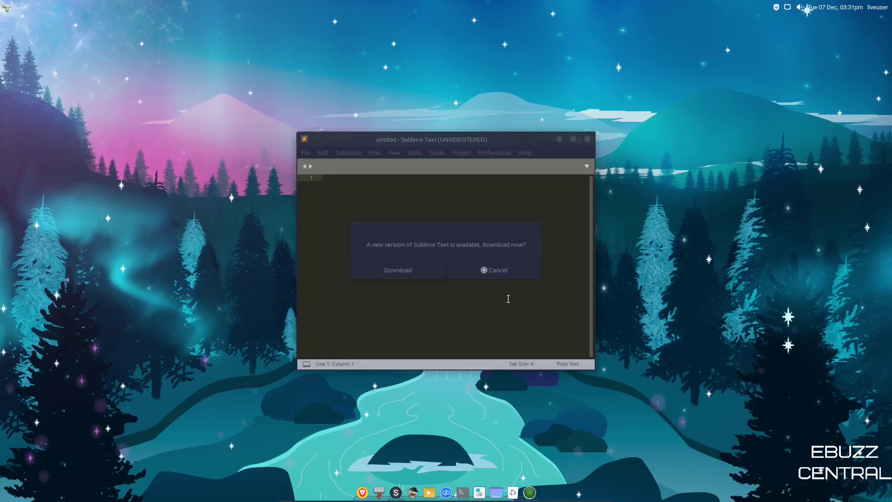
{"action": "left_click", "coordinate": [487, 269]}
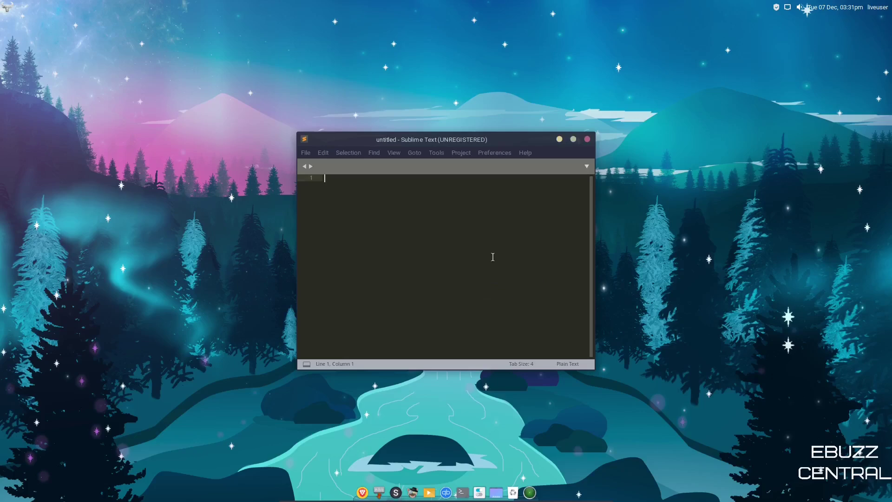
Move the Sublime Text window up-left, enlarge it, then close the editor.
{"action": "left_click_drag", "start_coordinate": [510, 139], "coordinate": [471, 64]}
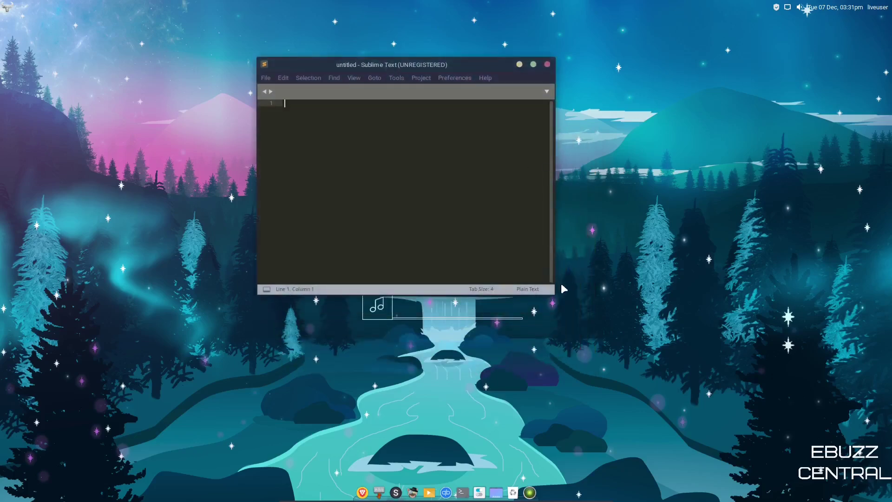
{"action": "left_click_drag", "start_coordinate": [556, 294], "coordinate": [647, 400]}
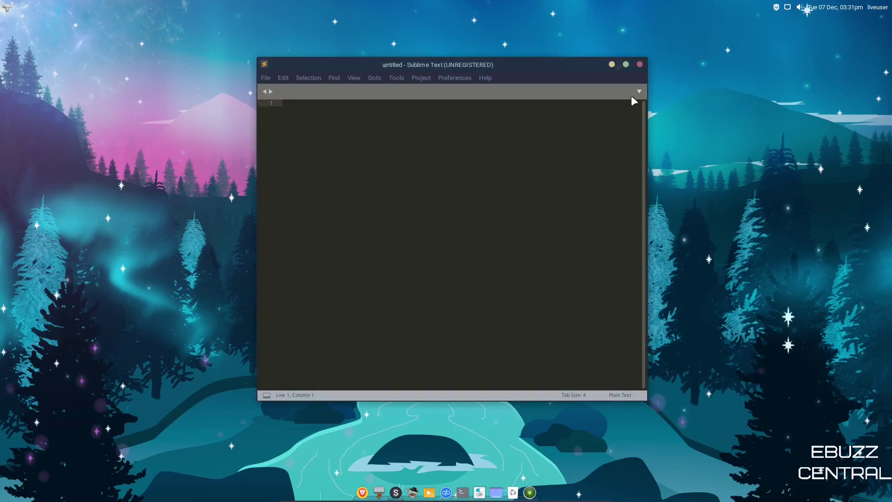
{"action": "left_click", "coordinate": [640, 64]}
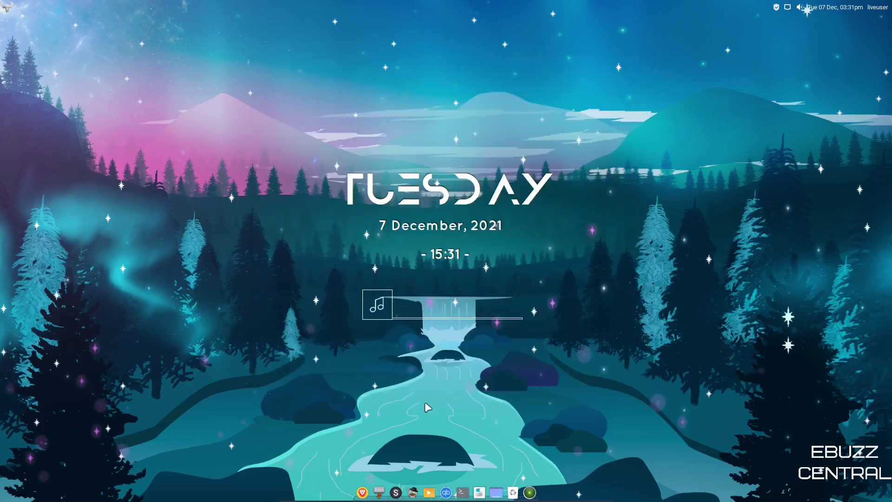
{"action": "left_click", "coordinate": [413, 496]}
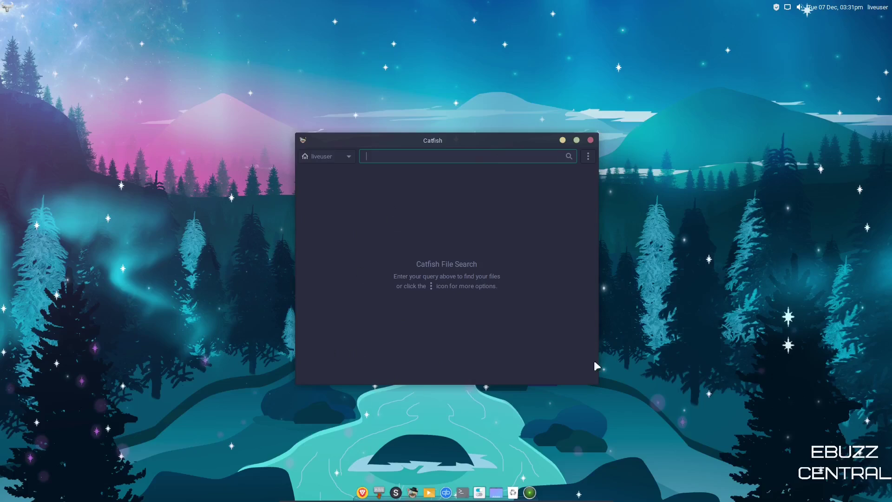
{"action": "left_click", "coordinate": [590, 140]}
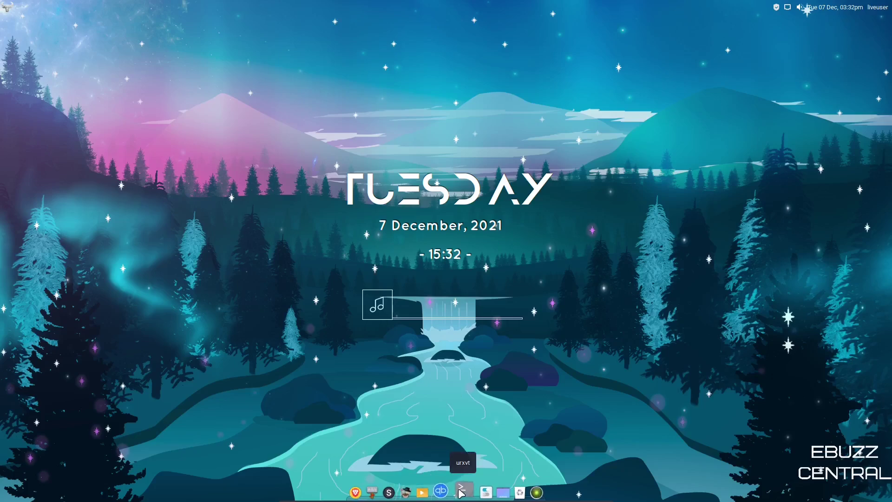
Run htop in a maximized urxvt terminal to view the 69 tasks, then close it.
{"action": "left_click", "coordinate": [465, 492]}
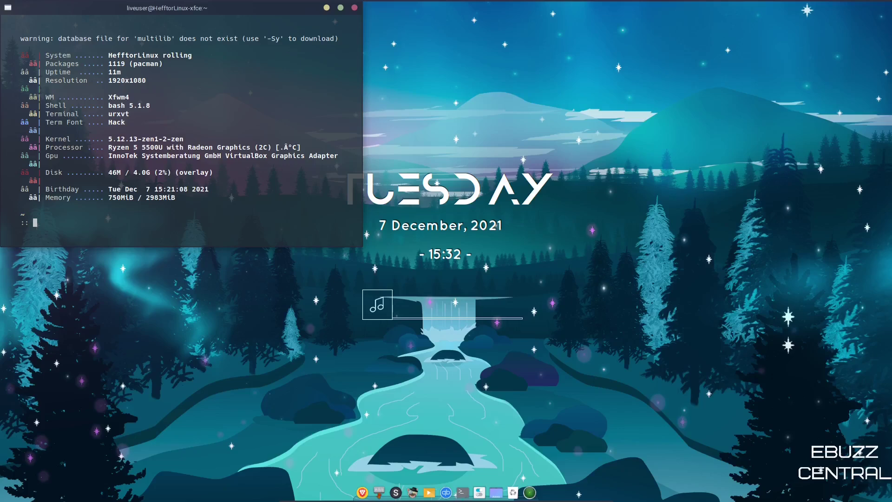
{"action": "type", "text": "htop"}
{"action": "key", "text": "Return"}
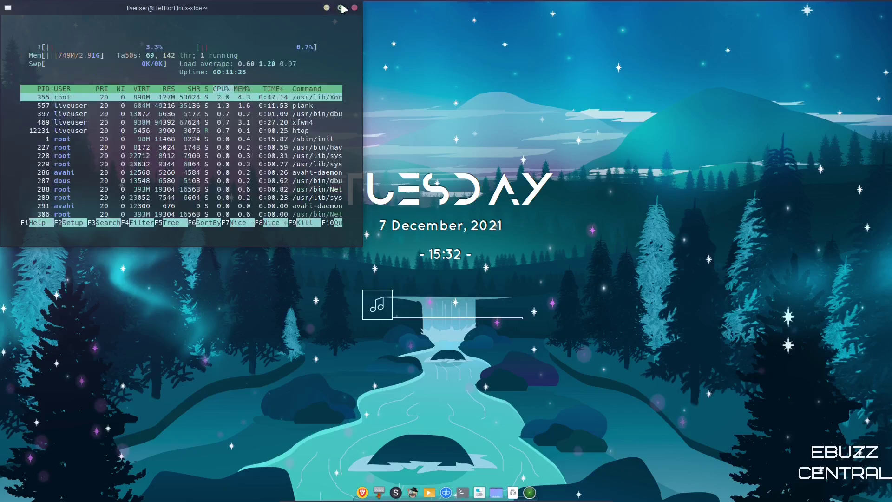
{"action": "left_click", "coordinate": [340, 7]}
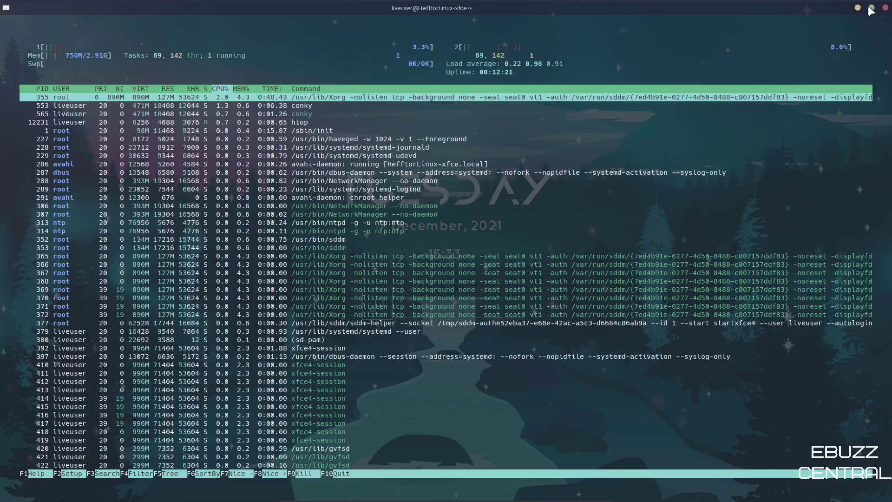
{"action": "left_click", "coordinate": [886, 8]}
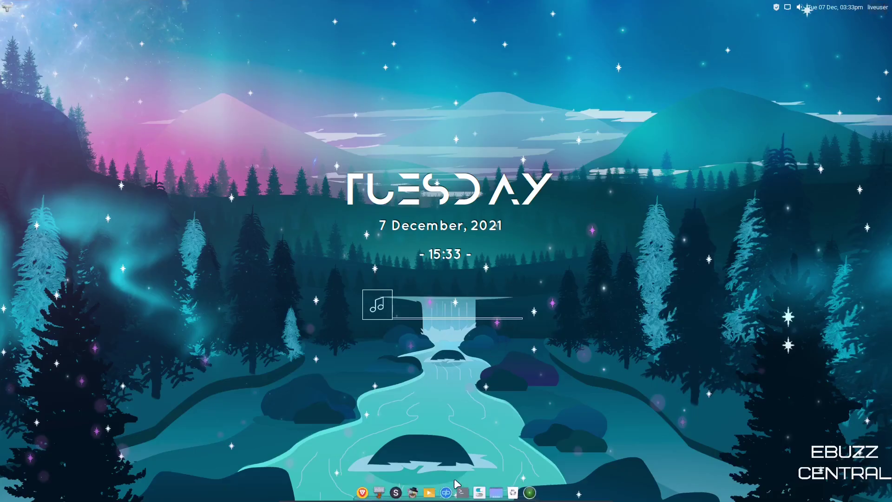
Open Appearance from a maximized Settings Manager and browse the icon themes list.
{"action": "left_click", "coordinate": [479, 493]}
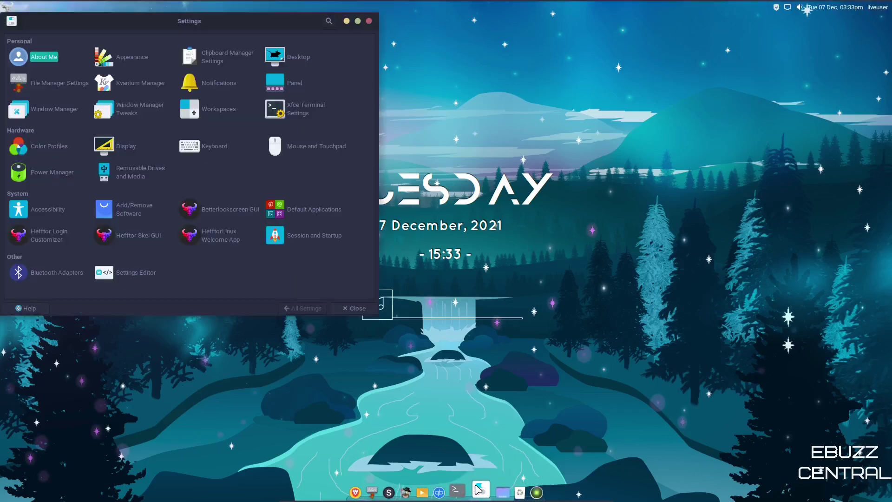
{"action": "left_click_drag", "start_coordinate": [297, 21], "coordinate": [520, 48]}
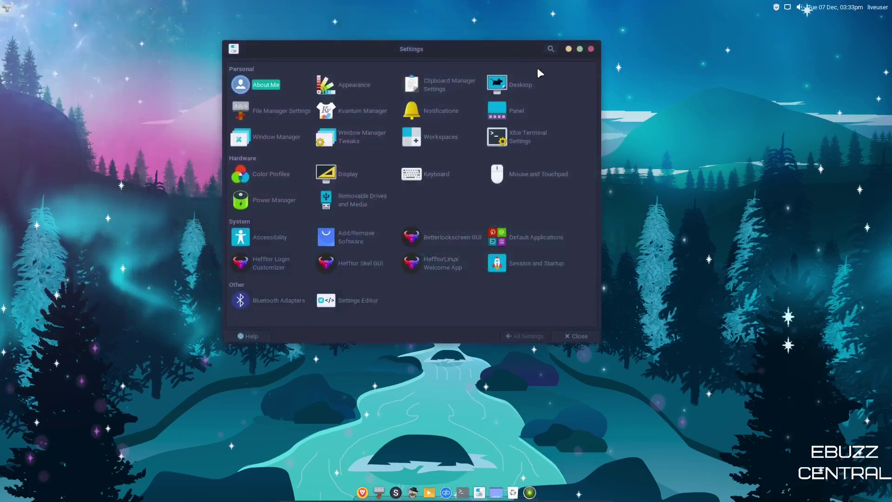
{"action": "left_click", "coordinate": [580, 49]}
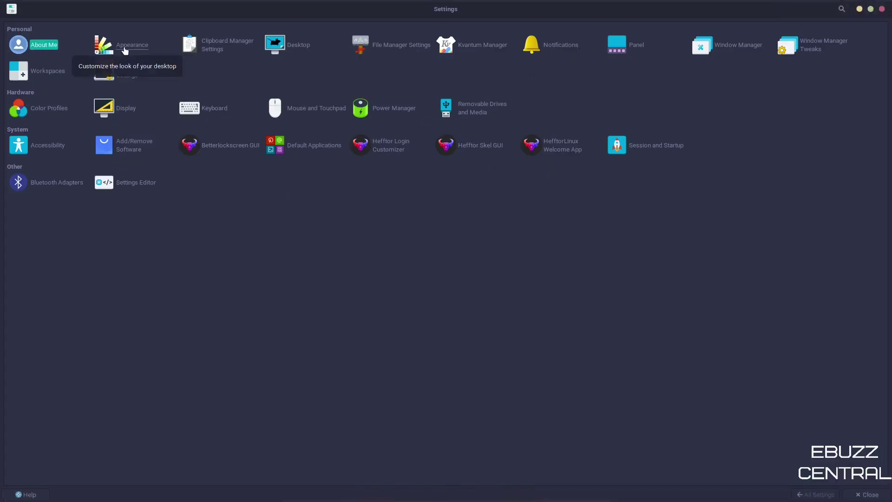
{"action": "left_click", "coordinate": [125, 50]}
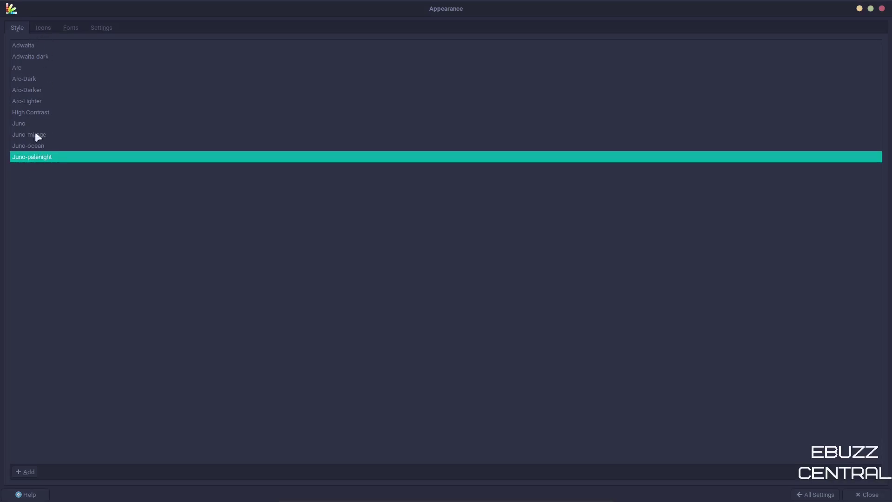
{"action": "left_click", "coordinate": [45, 28]}
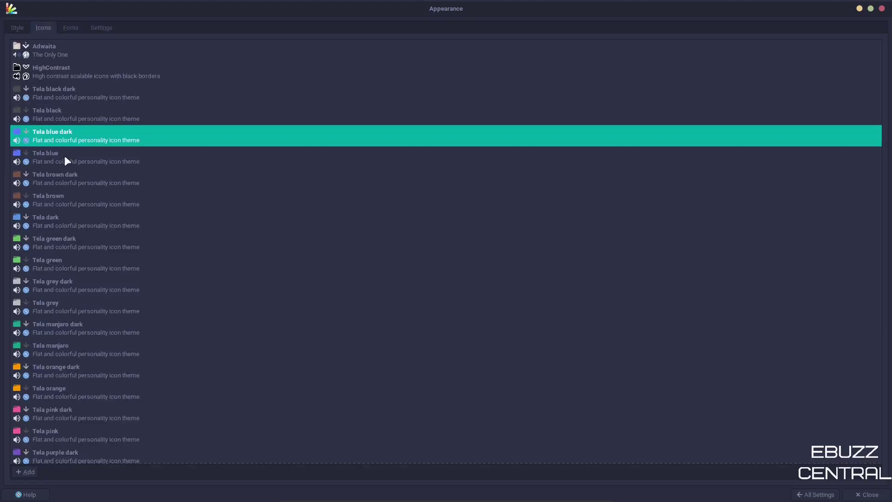
{"action": "scroll", "coordinate": [70, 263], "scroll_direction": "down", "scroll_amount": 5}
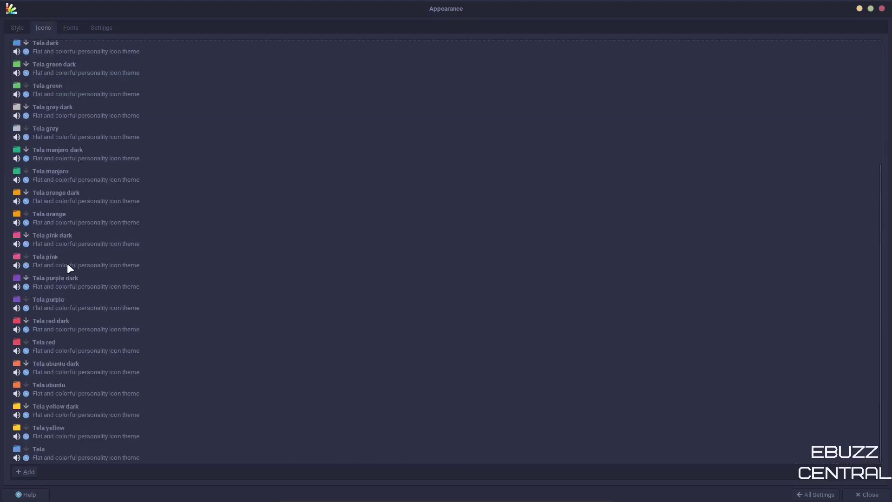
{"action": "scroll", "coordinate": [66, 263], "scroll_direction": "up", "scroll_amount": 5}
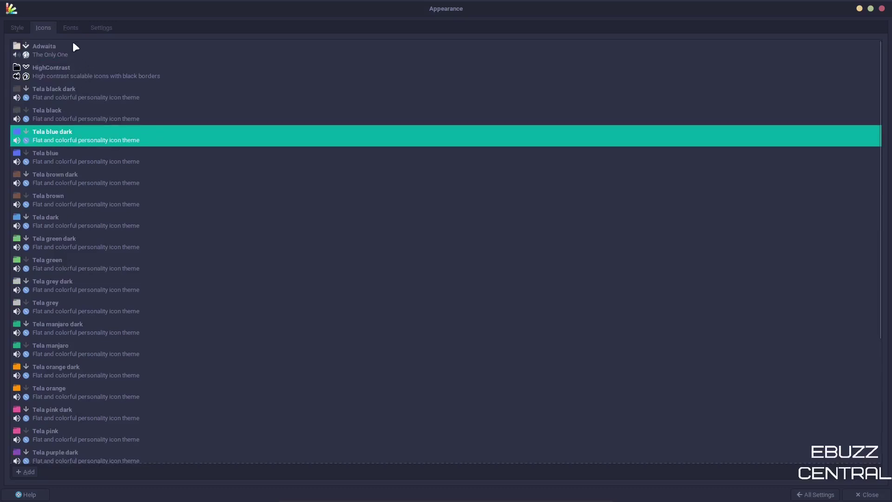
Set the default font to Roboto Regular 12 and view the menus, buttons and scaling options.
{"action": "left_click", "coordinate": [74, 27]}
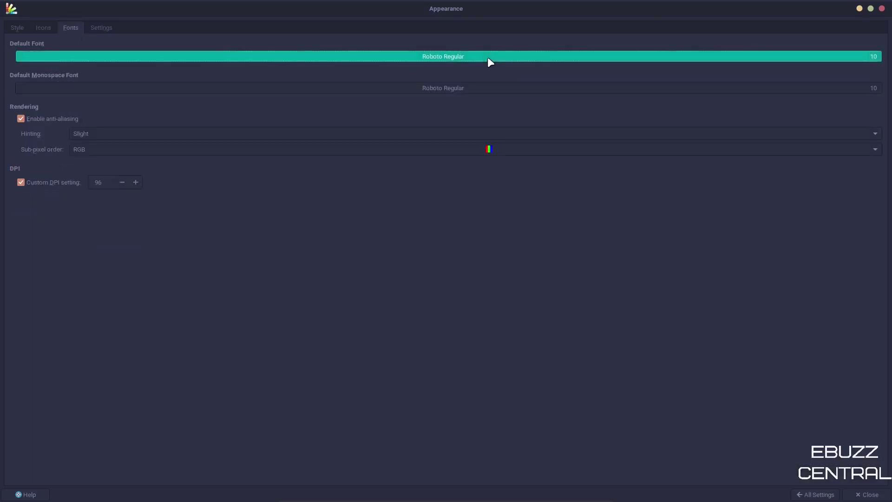
{"action": "left_click", "coordinate": [619, 56]}
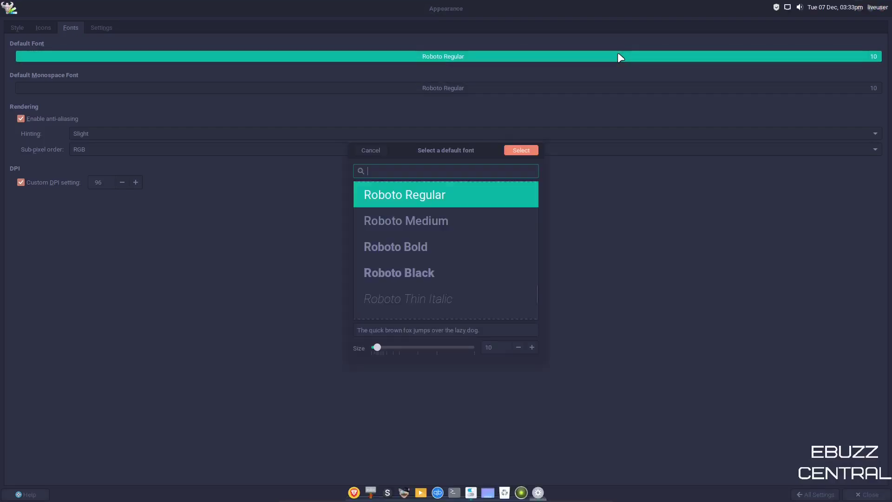
{"action": "left_click", "coordinate": [532, 347]}
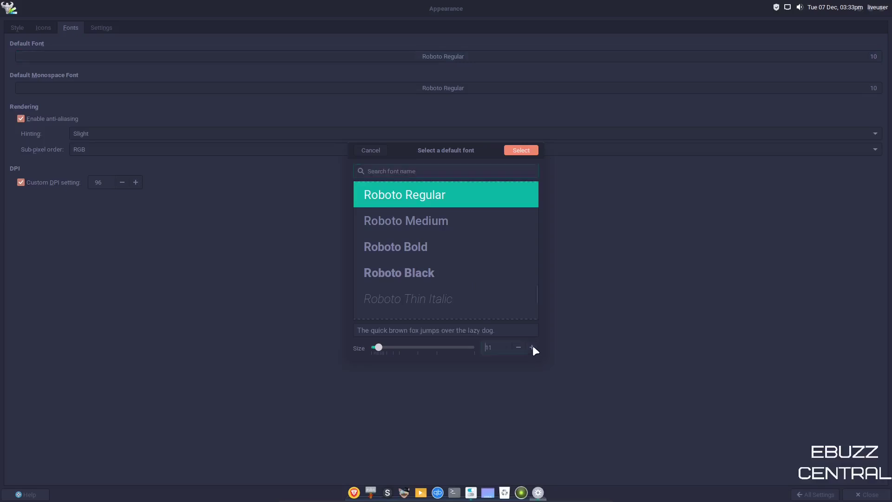
{"action": "left_click", "coordinate": [532, 347]}
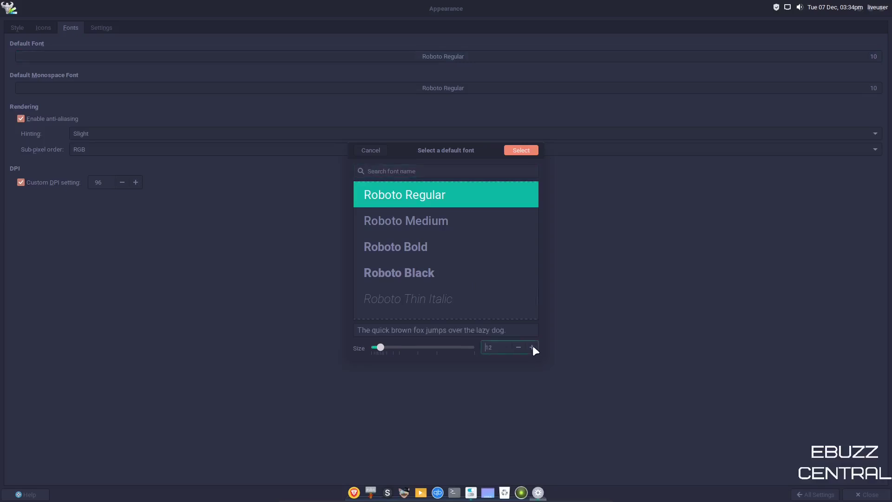
{"action": "left_click", "coordinate": [524, 150]}
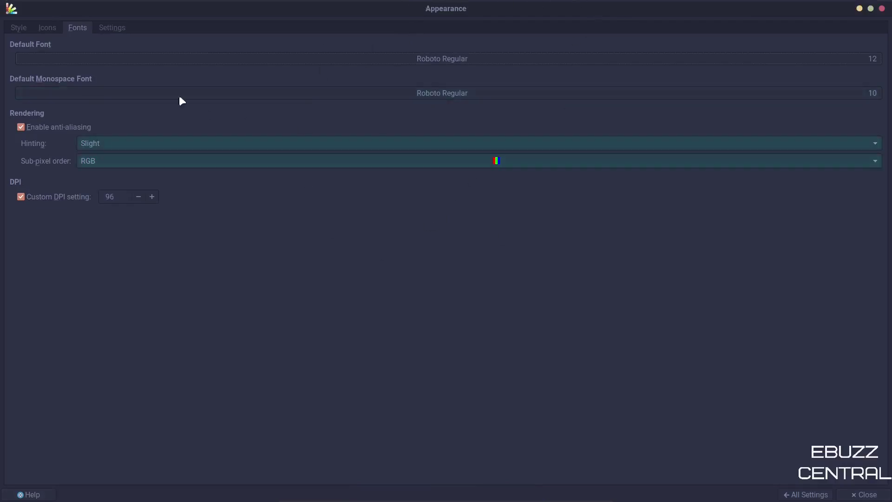
{"action": "left_click", "coordinate": [115, 28]}
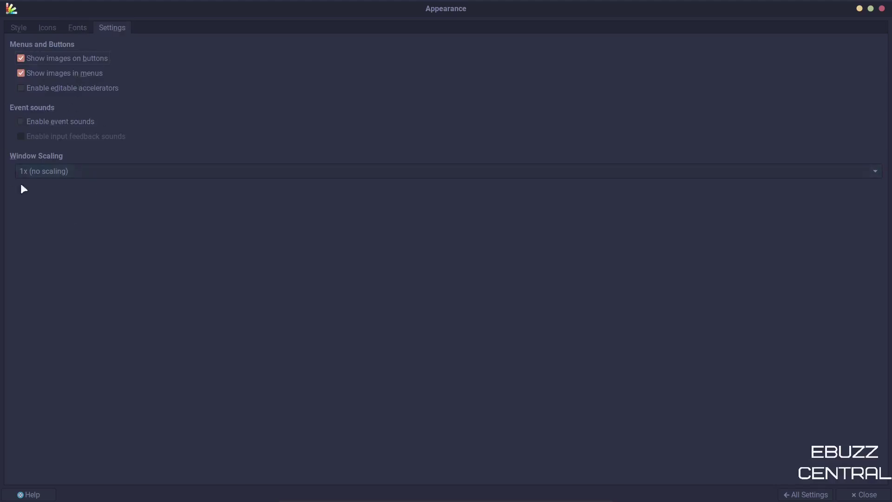
{"action": "left_click", "coordinate": [871, 8]}
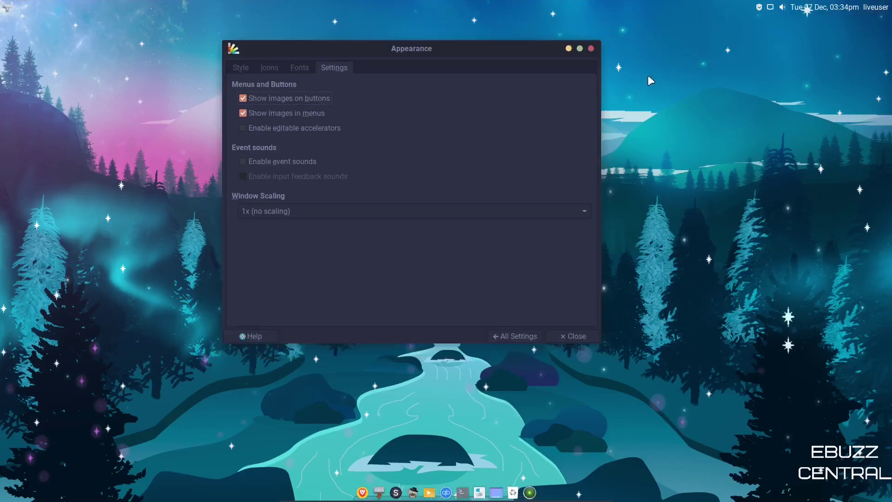
Close Appearance, launch Add/Remove Software from the Settings Manager and maximize Pamac on Browse.
{"action": "left_click", "coordinate": [591, 49]}
{"action": "left_click", "coordinate": [479, 492]}
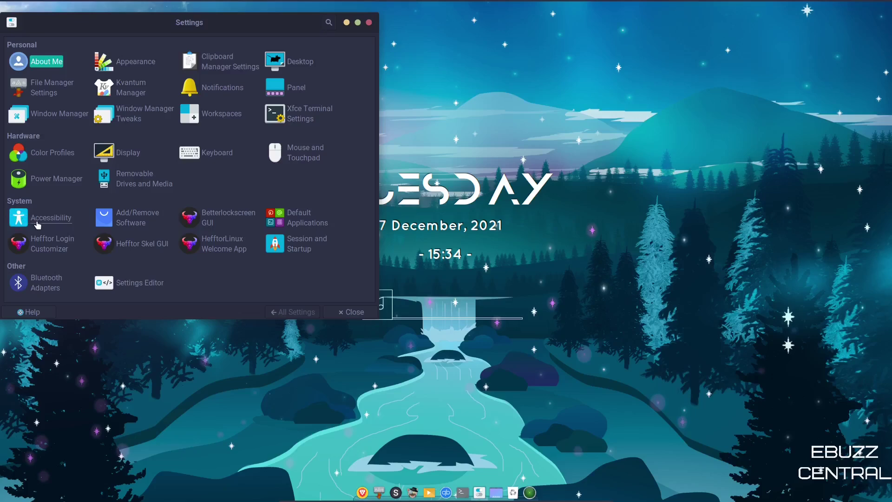
{"action": "left_click", "coordinate": [136, 225]}
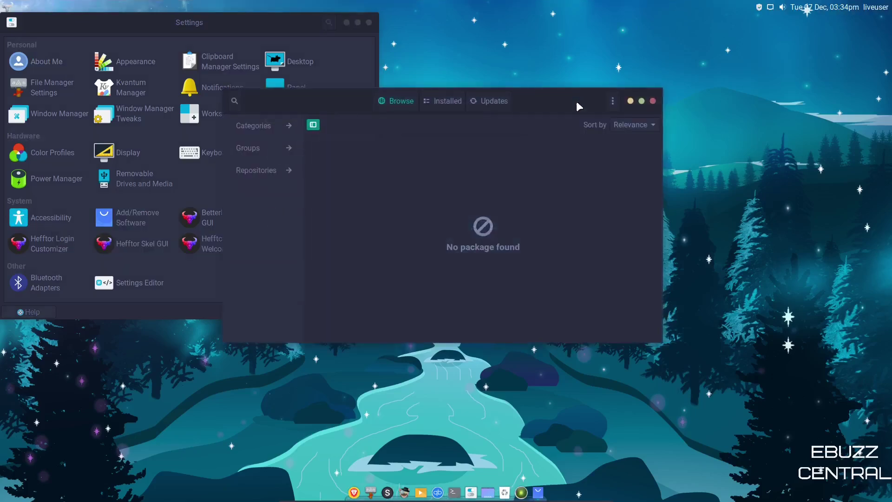
{"action": "left_click", "coordinate": [641, 101]}
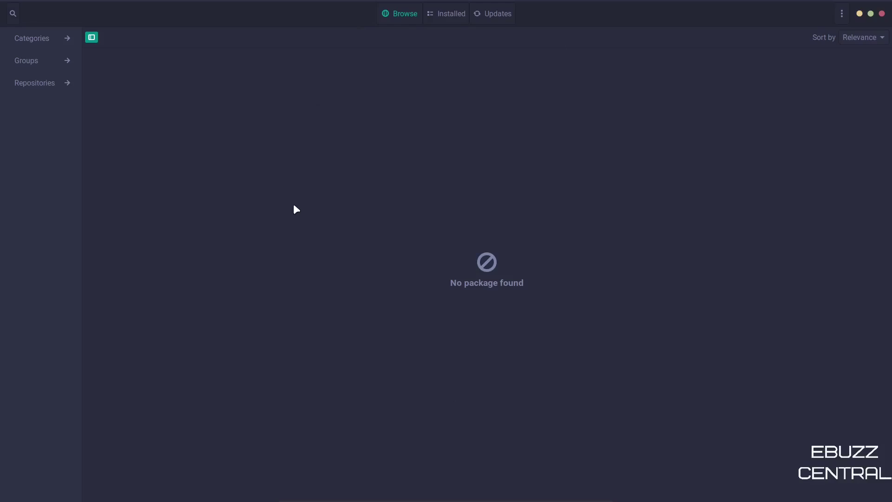
Enable AUR support on the Third Party page of Pamac's Preferences.
{"action": "left_click", "coordinate": [843, 14]}
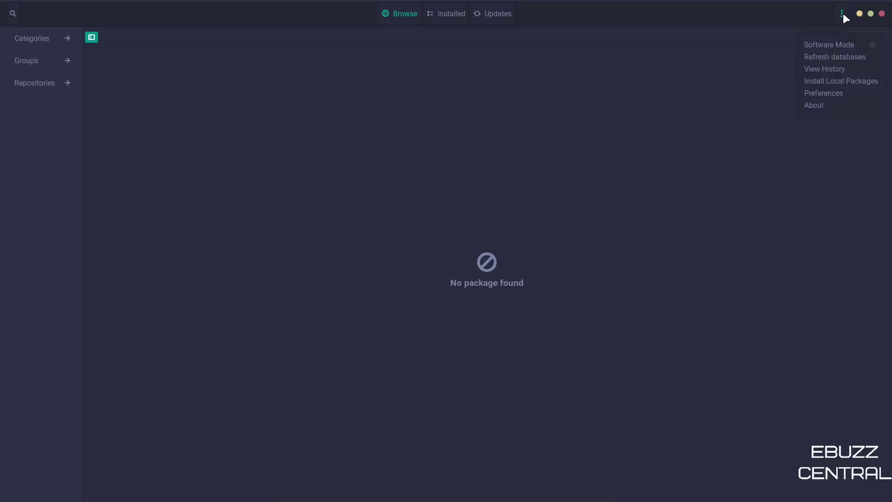
{"action": "left_click", "coordinate": [824, 93]}
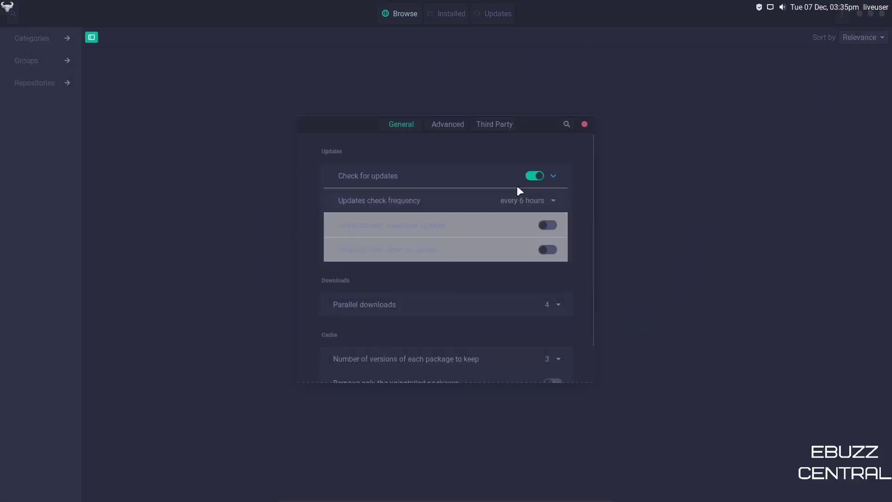
{"action": "left_click", "coordinate": [498, 123]}
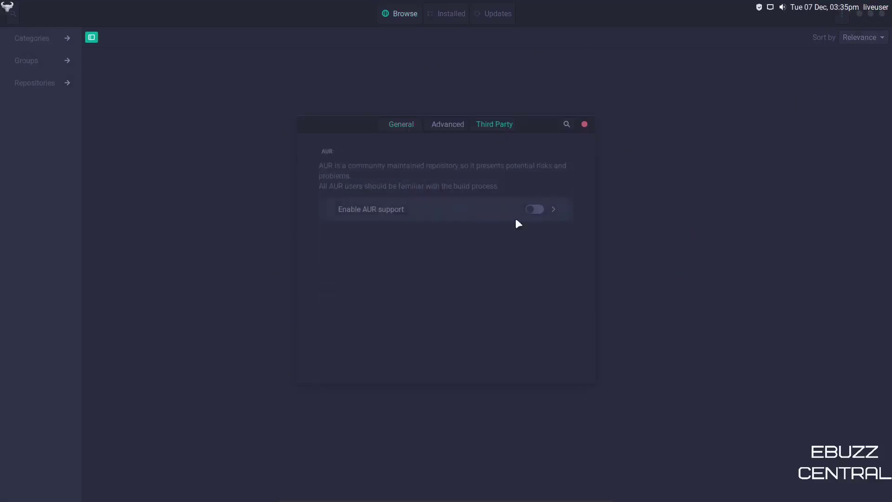
{"action": "left_click", "coordinate": [535, 209]}
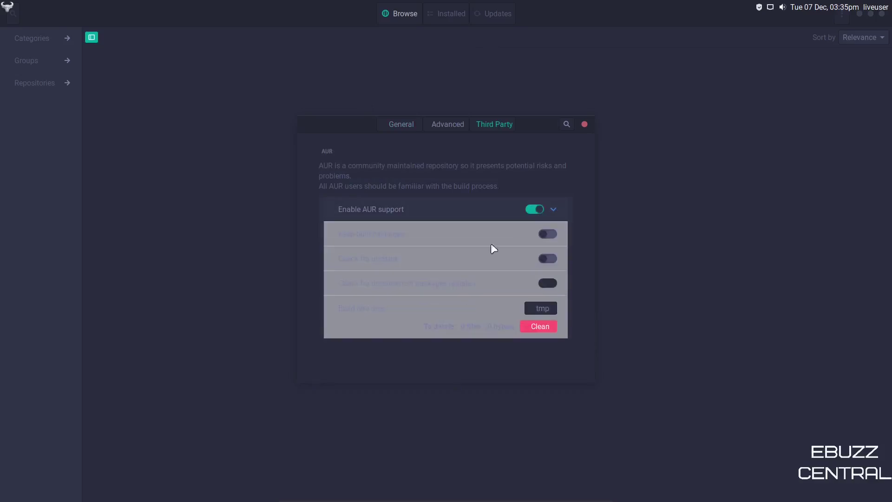
{"action": "left_click", "coordinate": [554, 258]}
Review the General preferences, then close the Preferences dialog.
{"action": "left_click", "coordinate": [395, 124]}
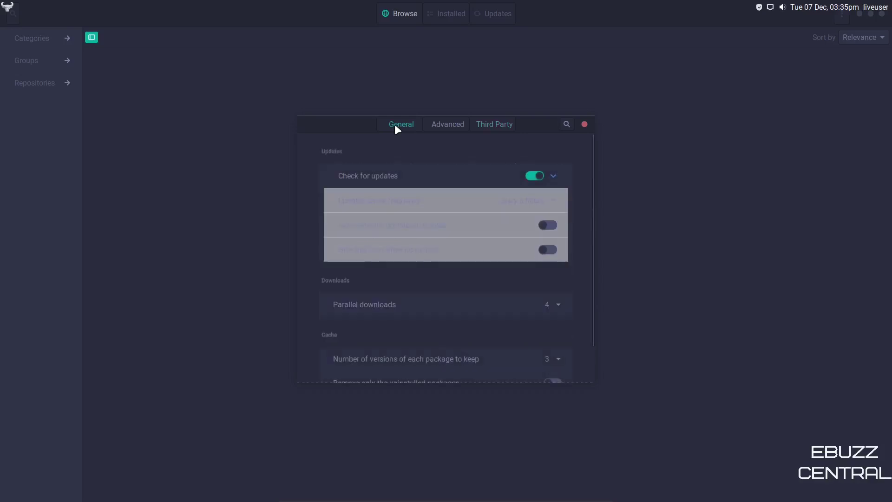
{"action": "scroll", "coordinate": [412, 228], "scroll_direction": "down", "scroll_amount": 1}
{"action": "scroll", "coordinate": [414, 226], "scroll_direction": "up", "scroll_amount": 1}
{"action": "left_click", "coordinate": [586, 121]}
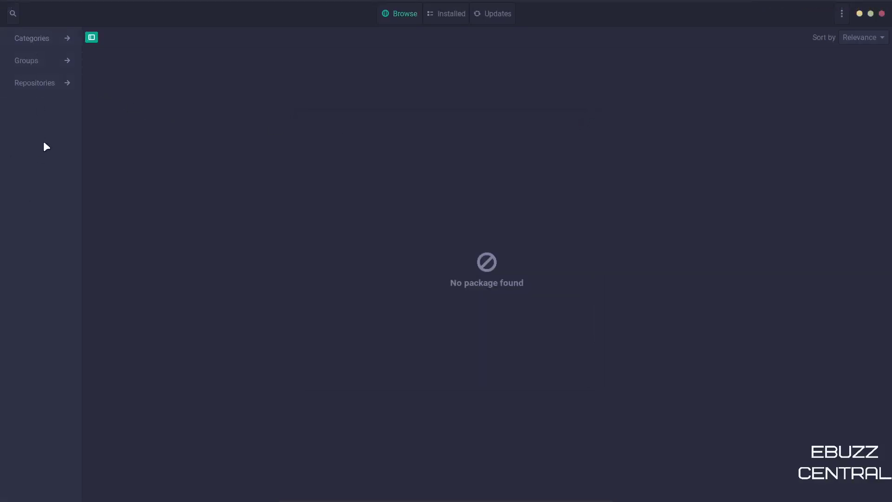
Browse the Photo & Video, Music & Audio and Productivity categories, then go to the empty search page.
{"action": "left_click", "coordinate": [28, 40]}
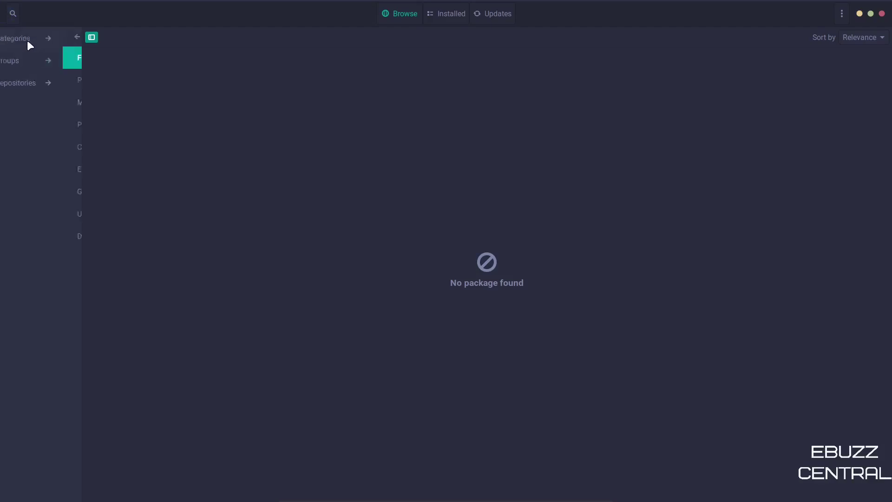
{"action": "left_click", "coordinate": [27, 79]}
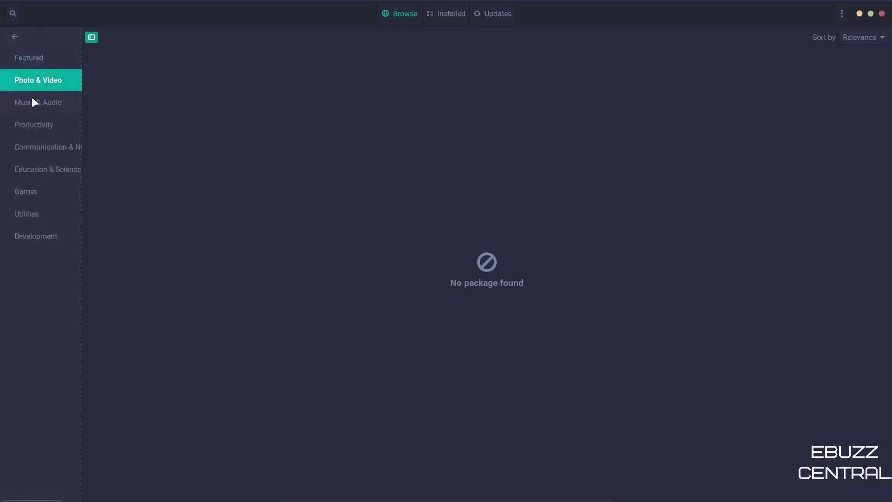
{"action": "left_click", "coordinate": [35, 102]}
{"action": "left_click", "coordinate": [33, 126]}
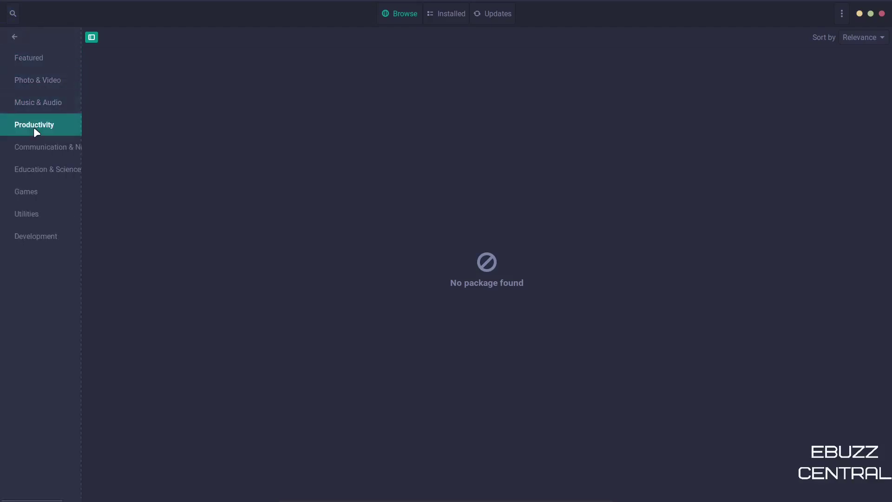
{"action": "left_click", "coordinate": [17, 38]}
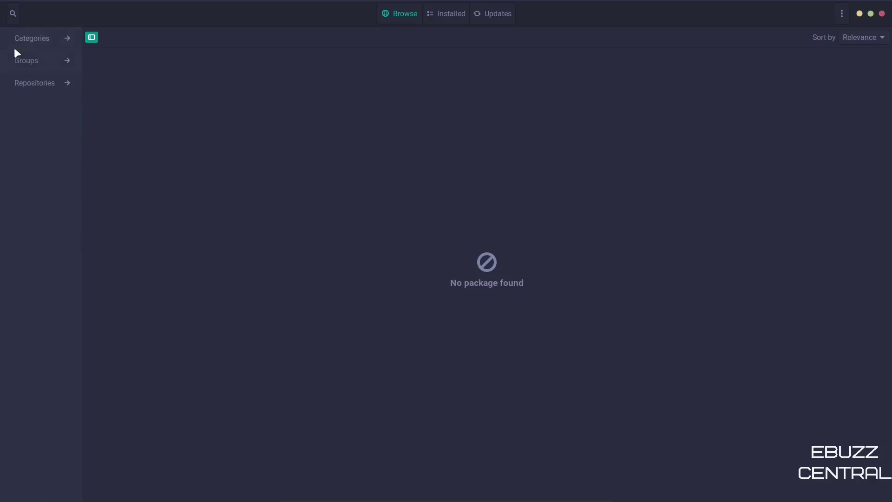
{"action": "mouse_move", "coordinate": [1, 4]}
{"action": "left_click", "coordinate": [13, 16]}
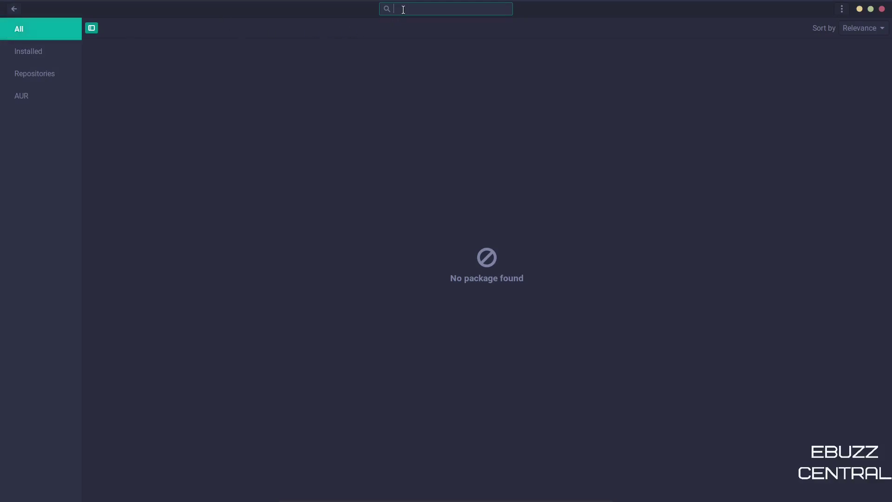
Search for 'obs-studio' to list its AUR builds, then close Pamac.
{"action": "type", "text": "obs-studio"}
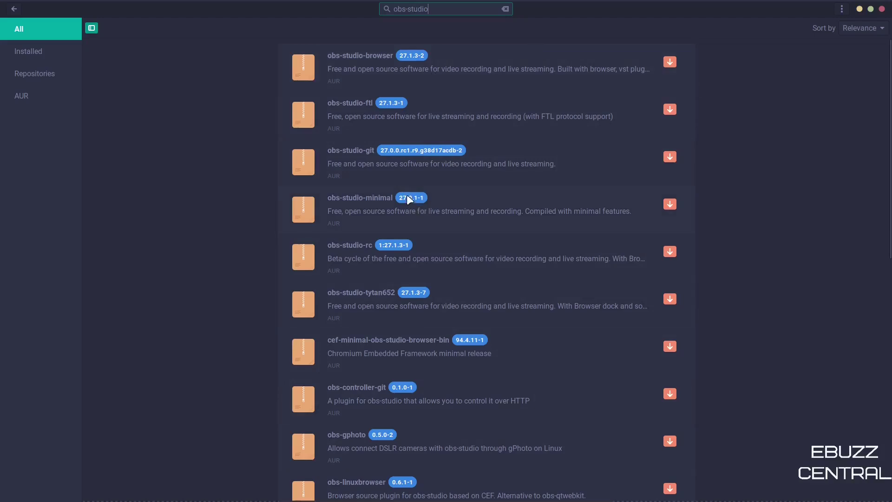
{"action": "left_click", "coordinate": [882, 10]}
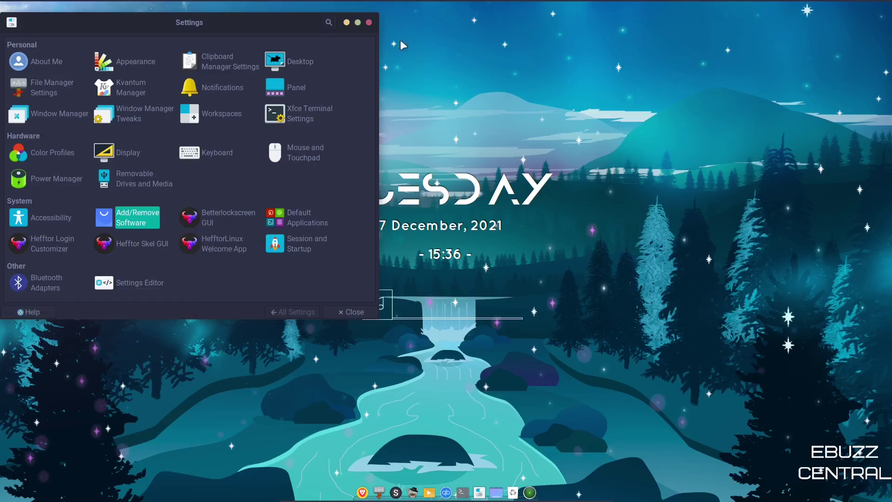
Close the Settings Manager and open Desktop Settings from the desktop's right-click menu.
{"action": "left_click", "coordinate": [369, 22]}
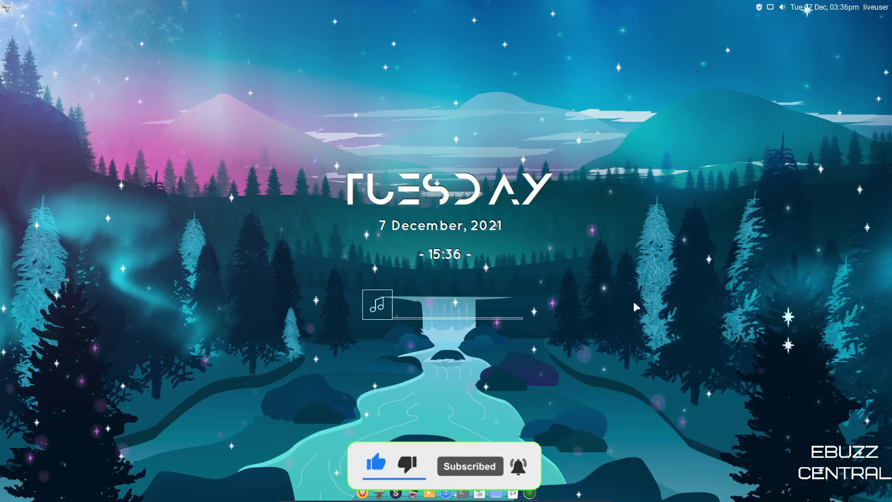
{"action": "right_click", "coordinate": [609, 171]}
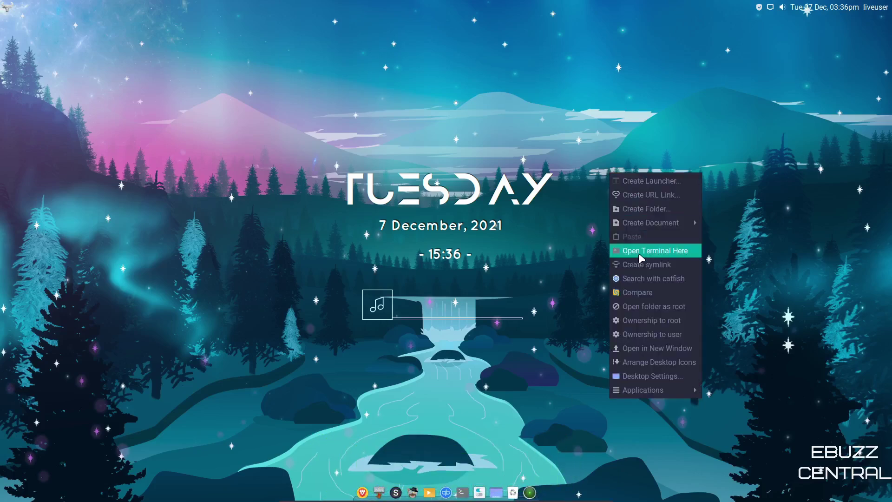
{"action": "left_click", "coordinate": [642, 375]}
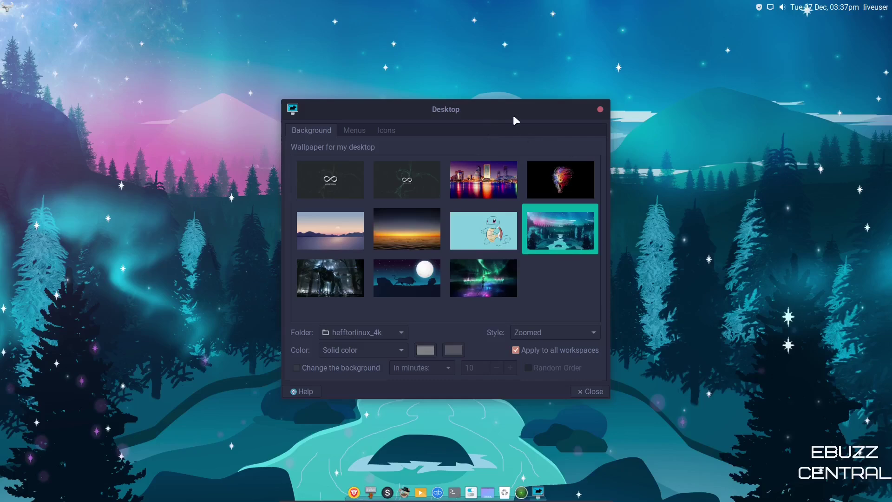
Try the dark infinity, city skyline, moon-and-bull, aurora and dark mech wallpapers.
{"action": "left_click_drag", "start_coordinate": [513, 116], "coordinate": [482, 86]}
{"action": "left_click", "coordinate": [309, 168]}
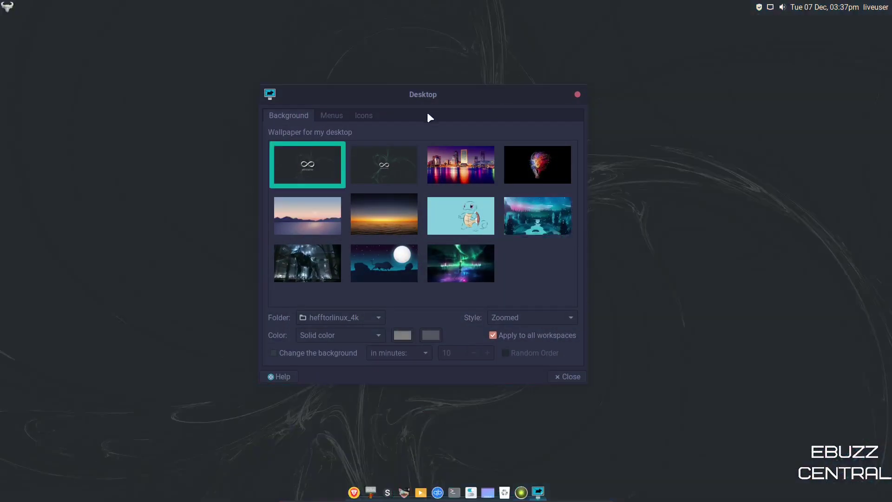
{"action": "left_click_drag", "start_coordinate": [447, 104], "coordinate": [468, 98]}
{"action": "left_click", "coordinate": [485, 166]}
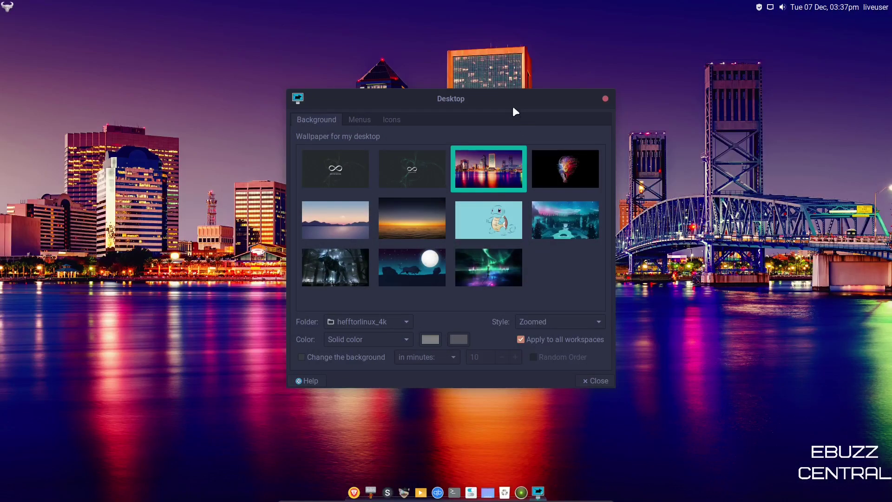
{"action": "left_click_drag", "start_coordinate": [532, 113], "coordinate": [568, 123]}
{"action": "left_click", "coordinate": [421, 263]}
{"action": "left_click", "coordinate": [476, 270]}
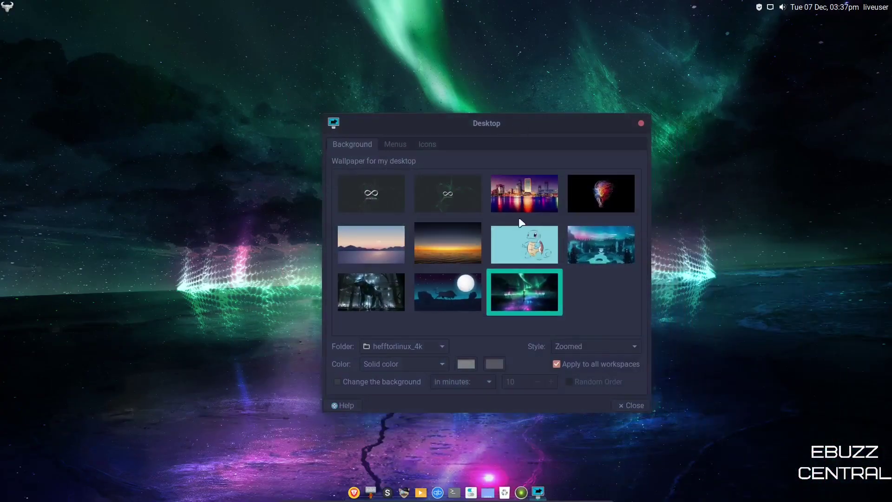
{"action": "left_click", "coordinate": [370, 302]}
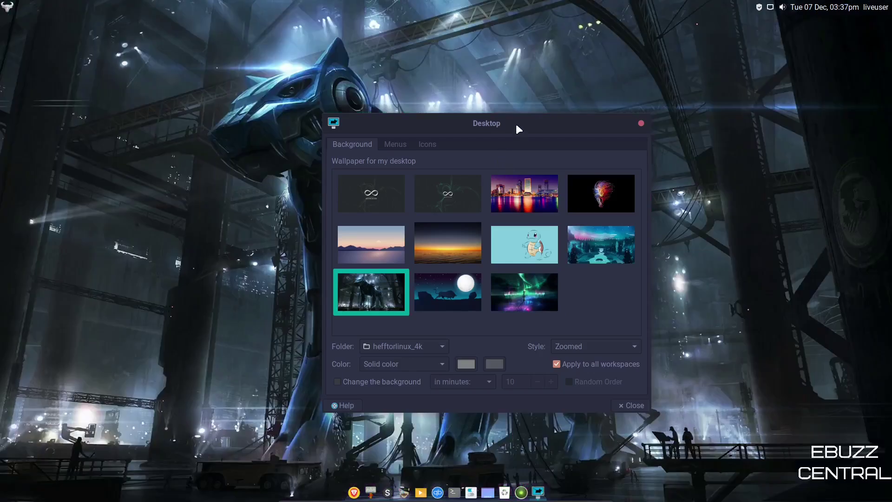
Compare the black lion artwork, then settle on the starry forest wallpaper stary-night.jpg.
{"action": "left_click_drag", "start_coordinate": [516, 123], "coordinate": [467, 91]}
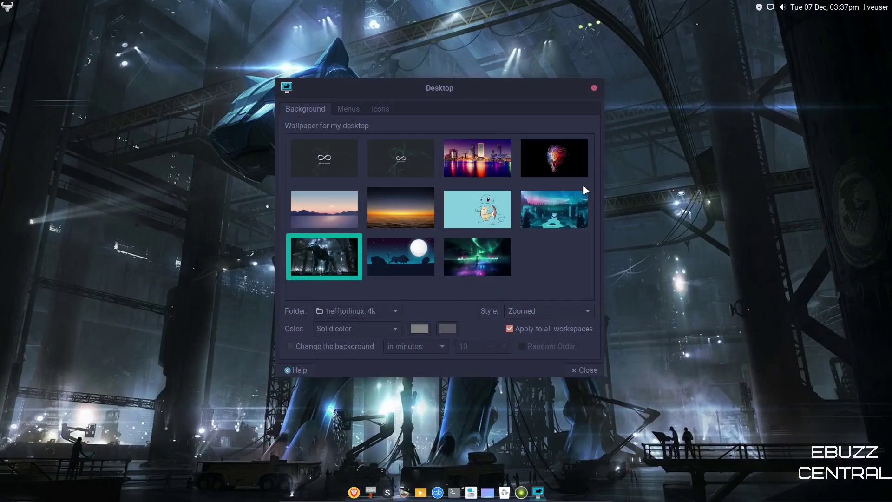
{"action": "left_click", "coordinate": [559, 200]}
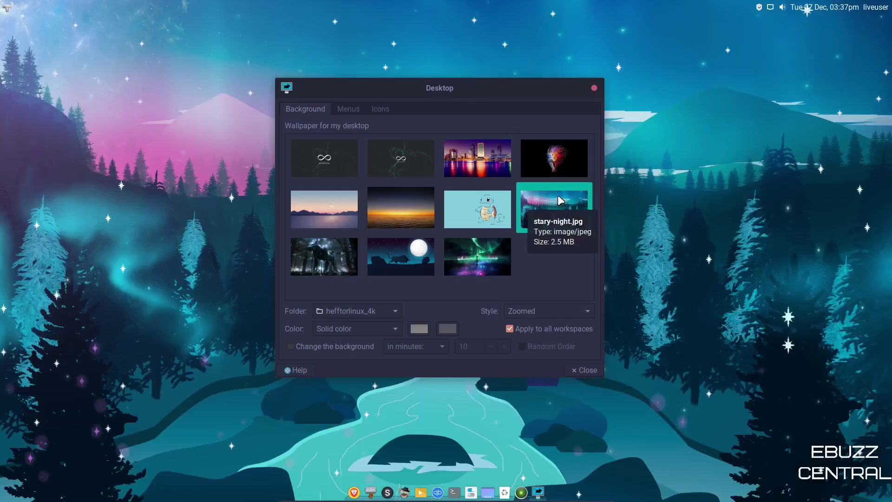
{"action": "left_click", "coordinate": [558, 162]}
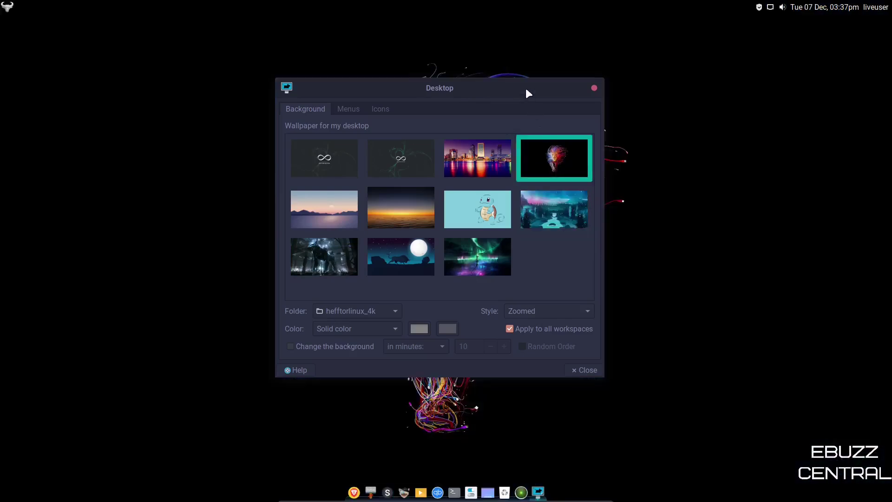
{"action": "mouse_move", "coordinate": [525, 90]}
{"action": "left_mouse_down"}
{"action": "mouse_move", "coordinate": [779, 281]}
{"action": "mouse_move", "coordinate": [869, 404]}
{"action": "mouse_move", "coordinate": [876, 481]}
{"action": "mouse_move", "coordinate": [890, 472]}
{"action": "mouse_move", "coordinate": [528, 93]}
{"action": "left_mouse_up"}
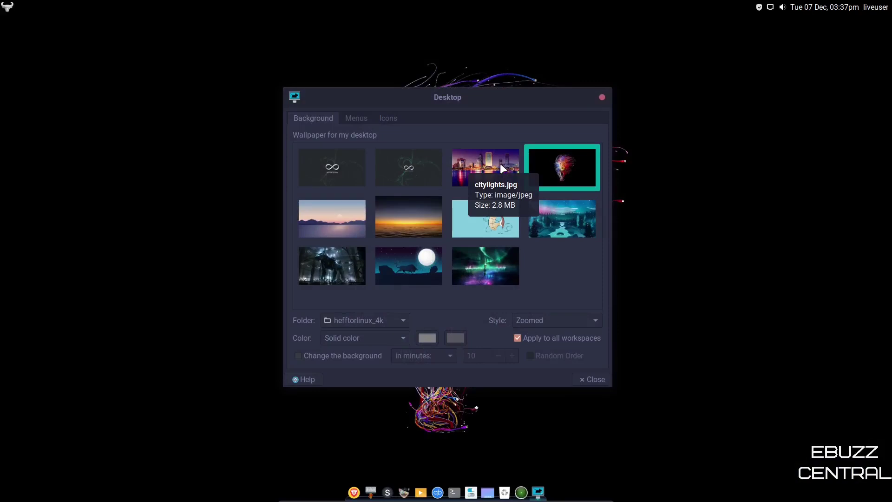
{"action": "left_click", "coordinate": [558, 224]}
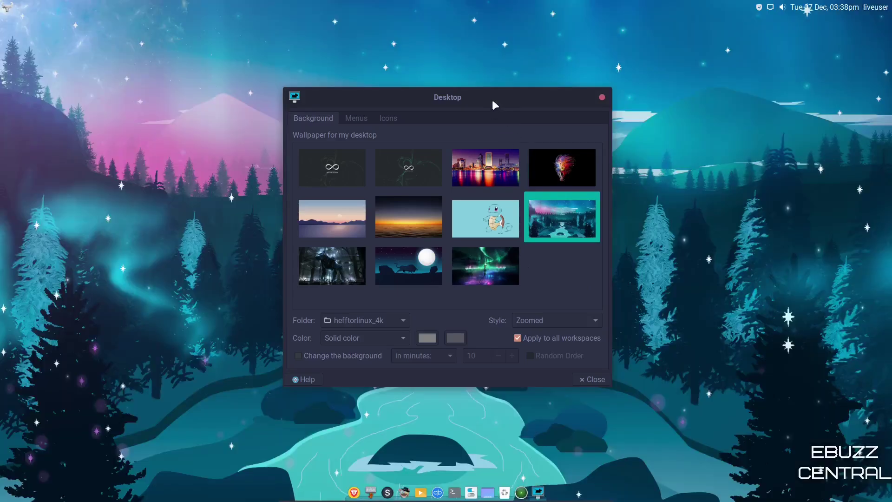
{"action": "left_click_drag", "start_coordinate": [512, 98], "coordinate": [603, 156]}
{"action": "left_click_drag", "start_coordinate": [523, 166], "coordinate": [444, 146]}
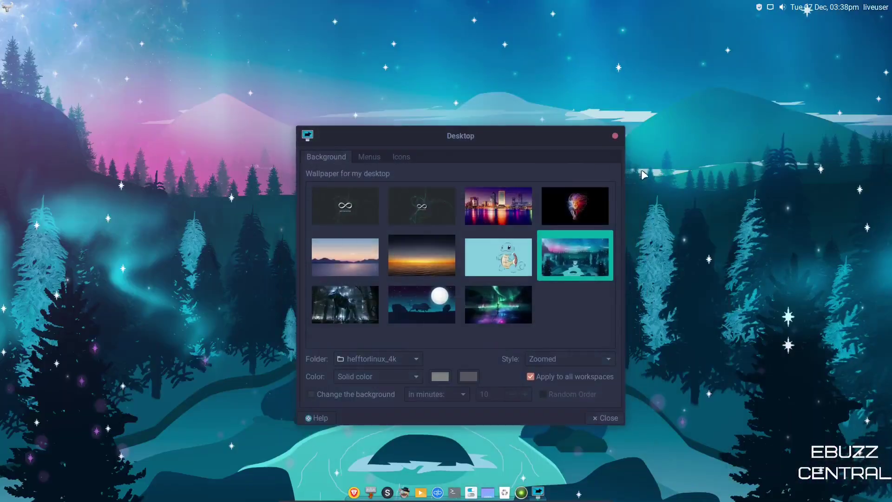
{"action": "left_click", "coordinate": [378, 156]}
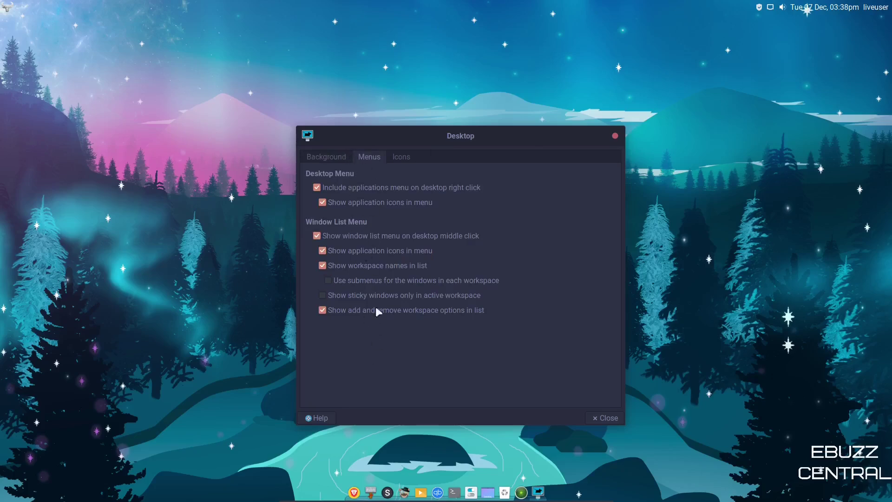
Show the Home, File System and Trash icons on the desktop from the Icons tab.
{"action": "left_click", "coordinate": [402, 158]}
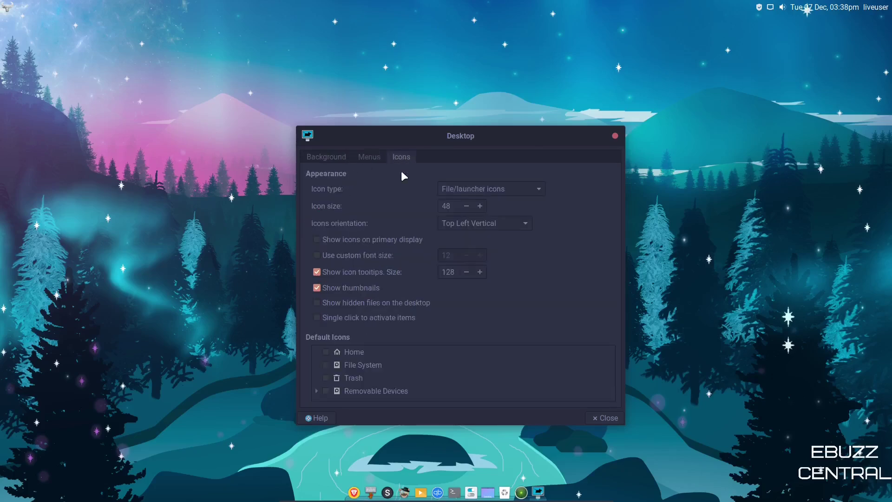
{"action": "left_click_drag", "start_coordinate": [528, 130], "coordinate": [550, 117]}
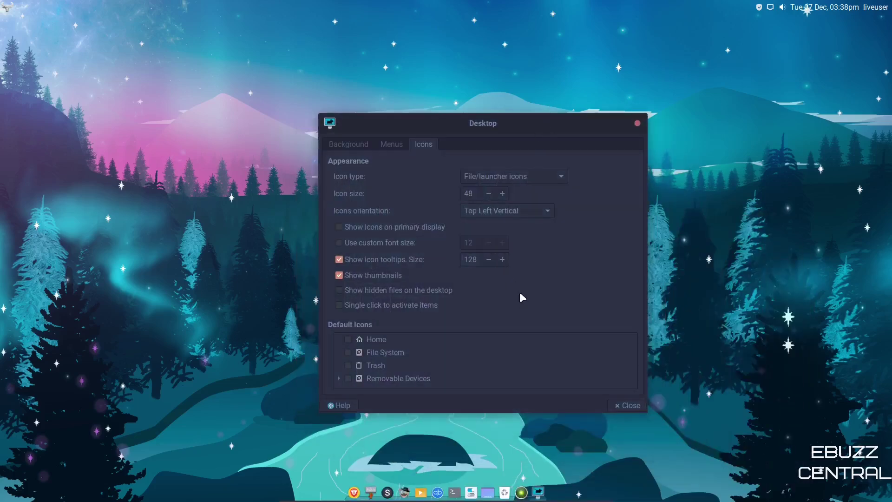
{"action": "left_click", "coordinate": [348, 339]}
{"action": "left_click", "coordinate": [348, 352]}
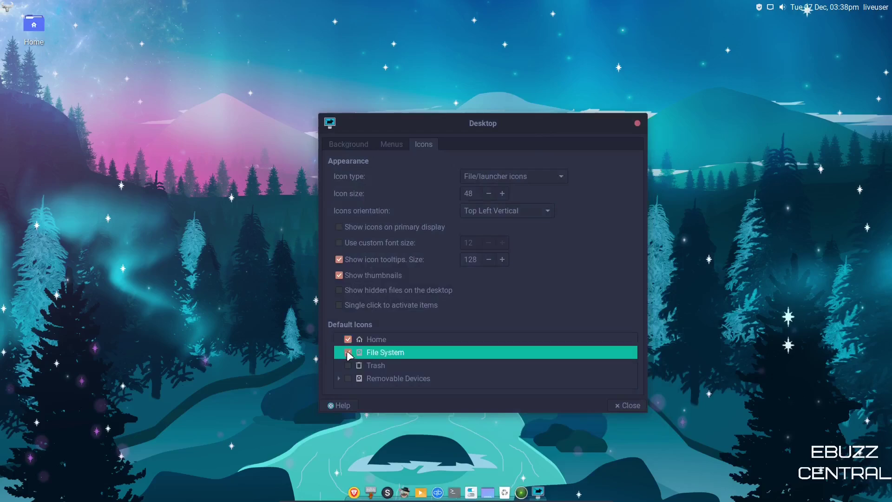
{"action": "left_click", "coordinate": [348, 365]}
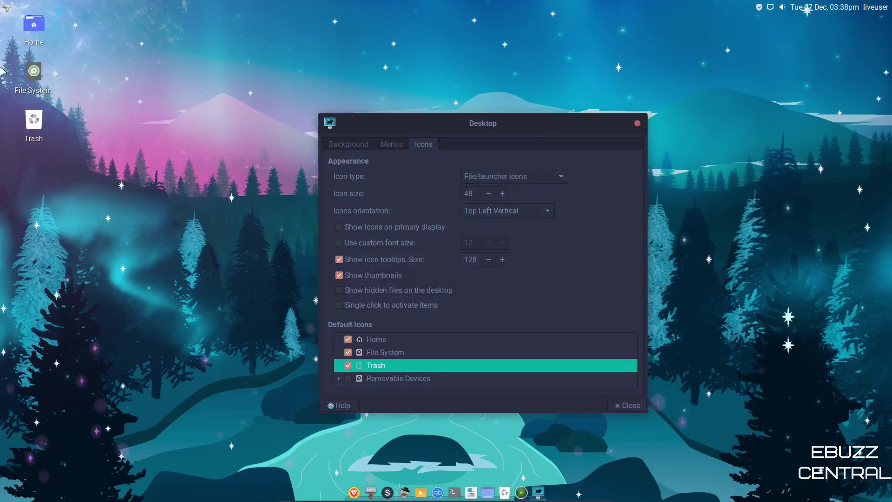
Hide the Trash, File System and Home icons again and close Desktop Settings.
{"action": "left_click", "coordinate": [348, 365]}
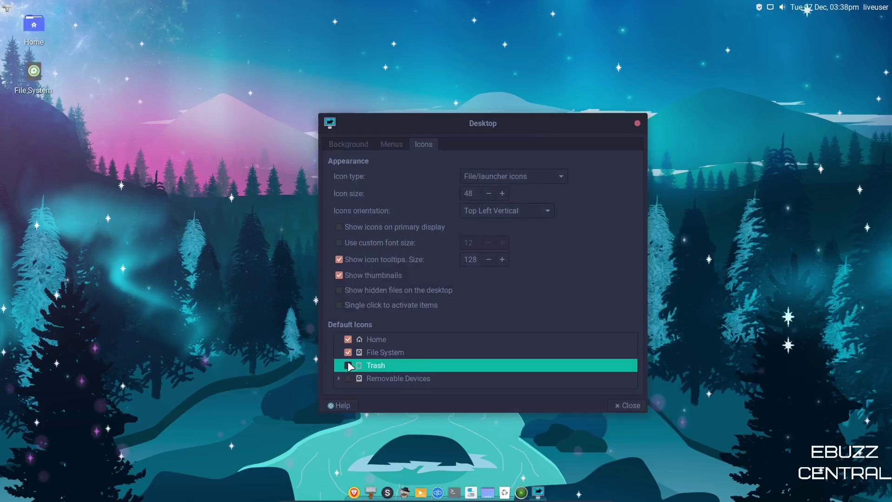
{"action": "left_click", "coordinate": [349, 353]}
{"action": "left_click", "coordinate": [349, 339]}
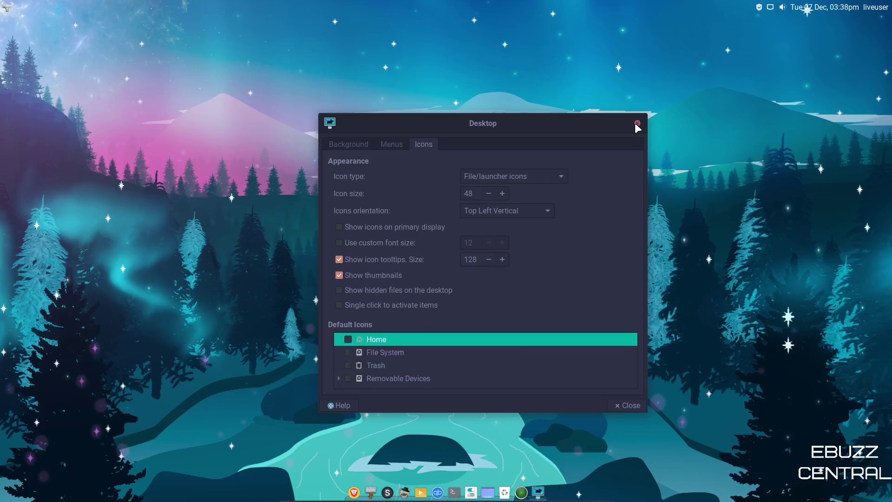
{"action": "left_click", "coordinate": [638, 123]}
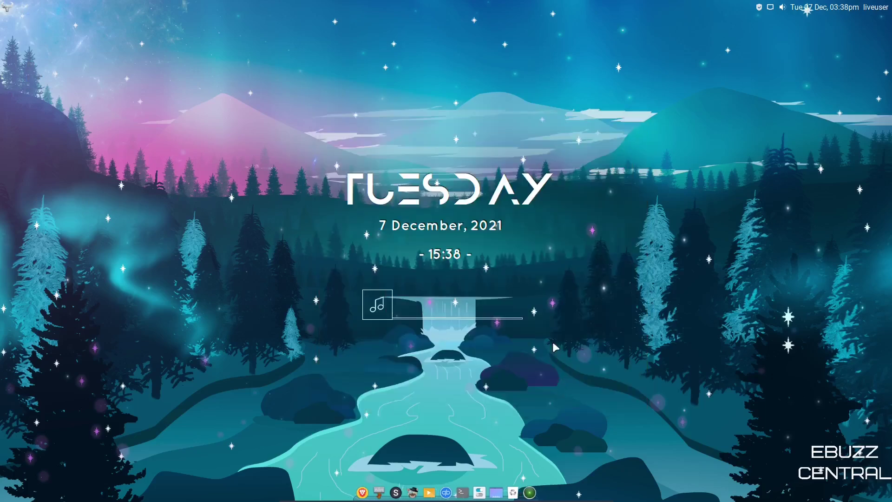
{"action": "left_click", "coordinate": [7, 7]}
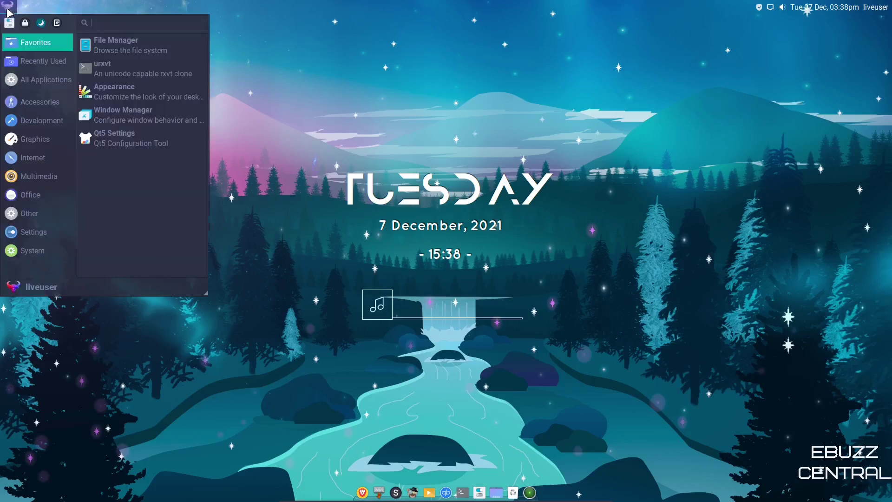
{"action": "mouse_move", "coordinate": [32, 68]}
{"action": "mouse_move", "coordinate": [30, 100]}
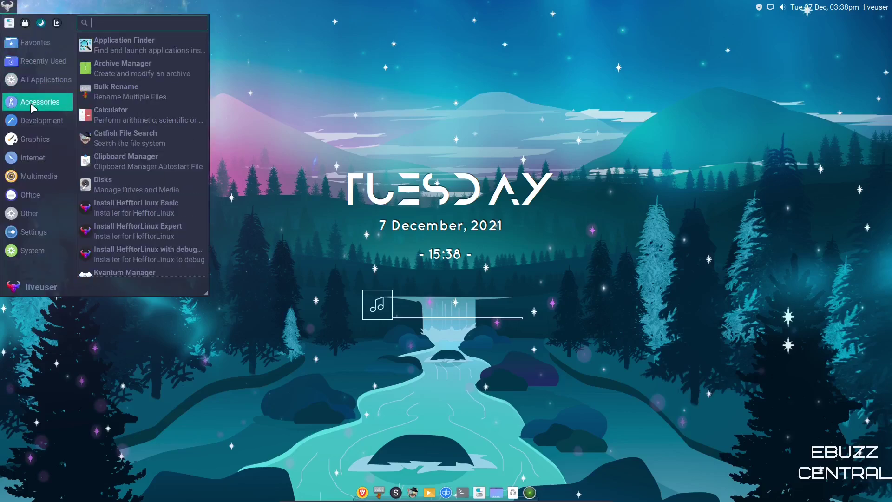
{"action": "mouse_move", "coordinate": [30, 122]}
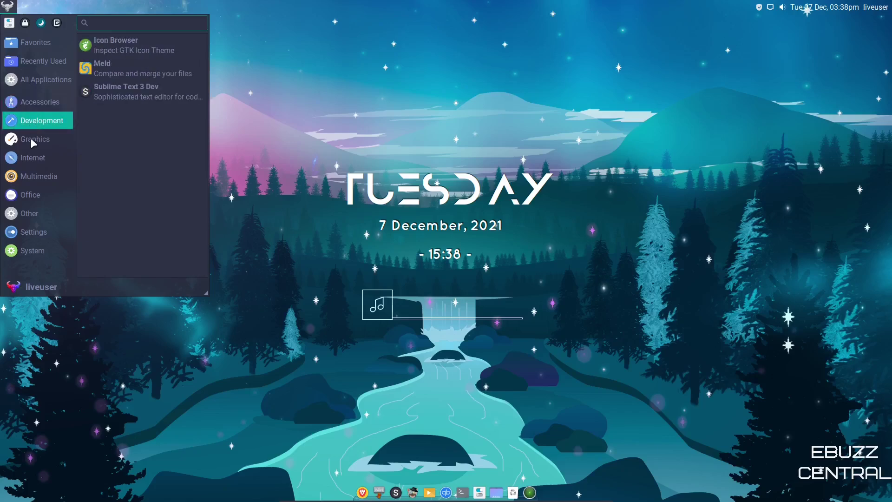
{"action": "mouse_move", "coordinate": [30, 138]}
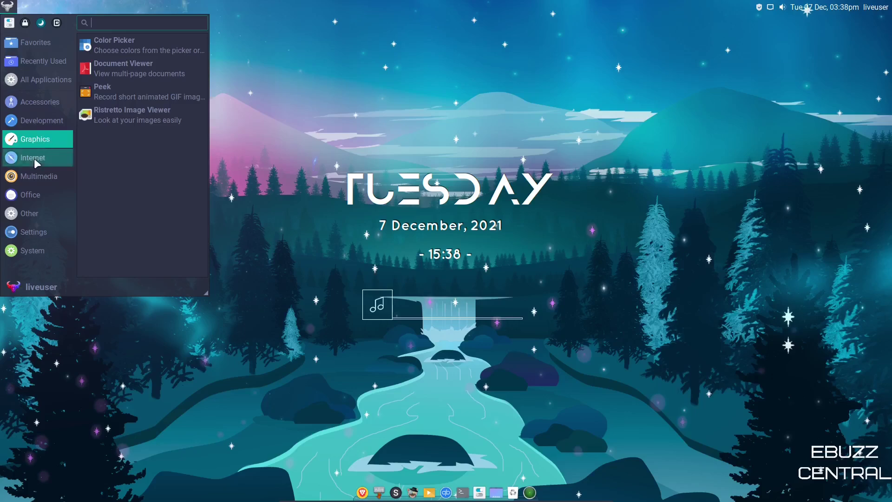
{"action": "mouse_move", "coordinate": [34, 159]}
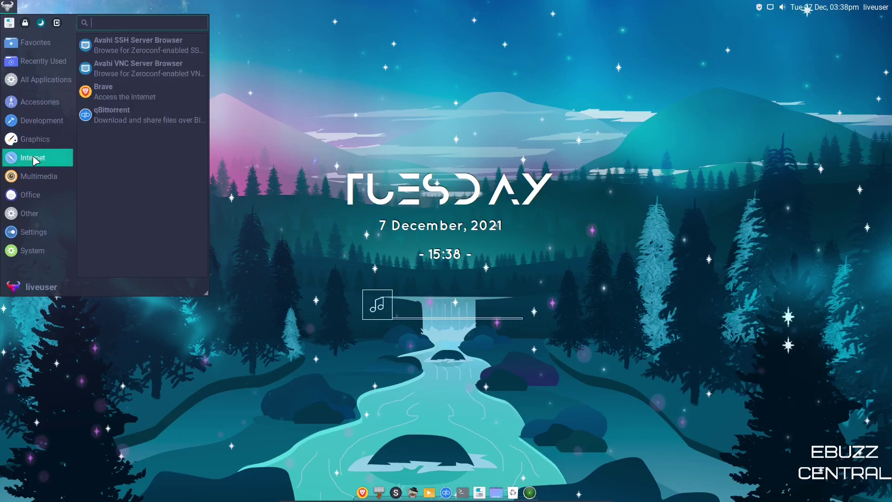
{"action": "mouse_move", "coordinate": [31, 177]}
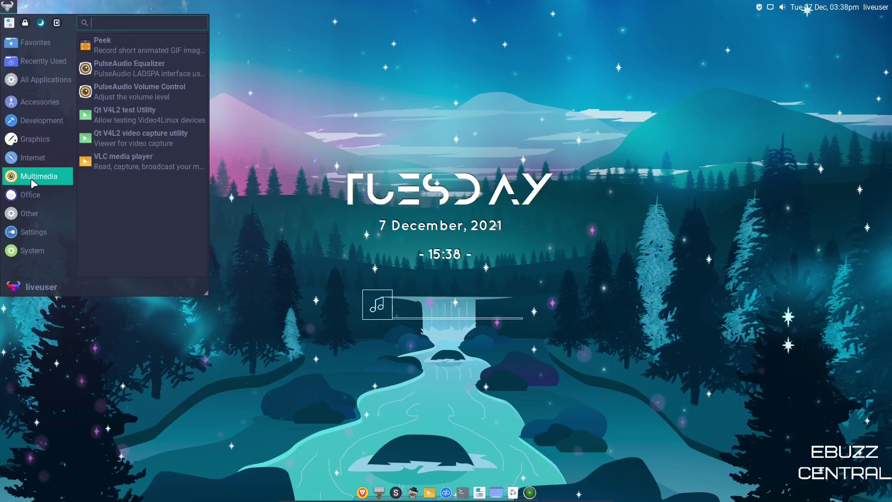
{"action": "mouse_move", "coordinate": [34, 195]}
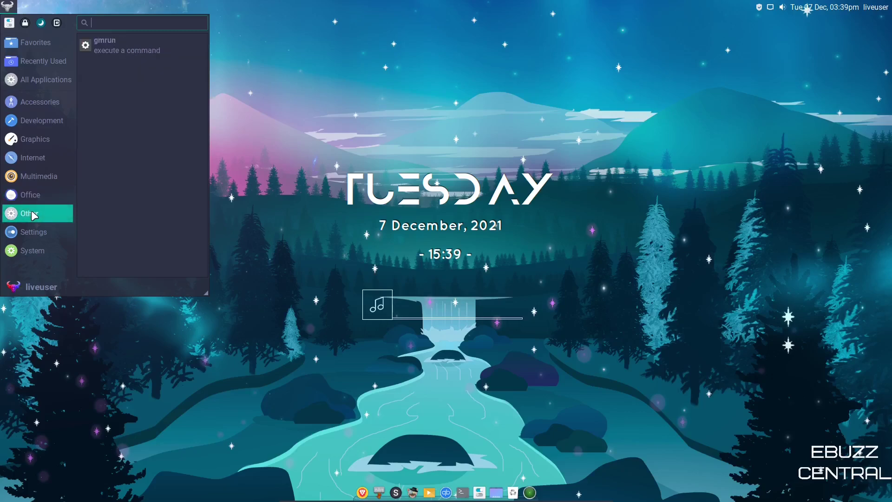
{"action": "mouse_move", "coordinate": [32, 230]}
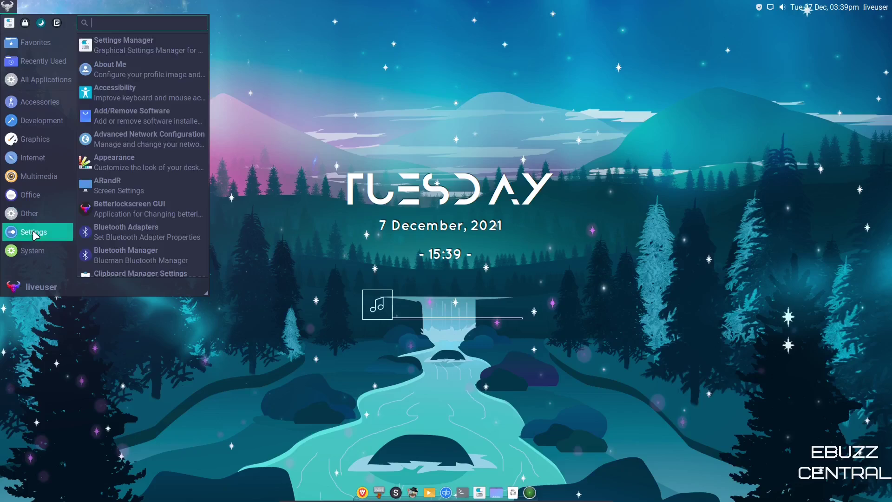
{"action": "scroll", "coordinate": [140, 161], "scroll_direction": "down", "scroll_amount": 10}
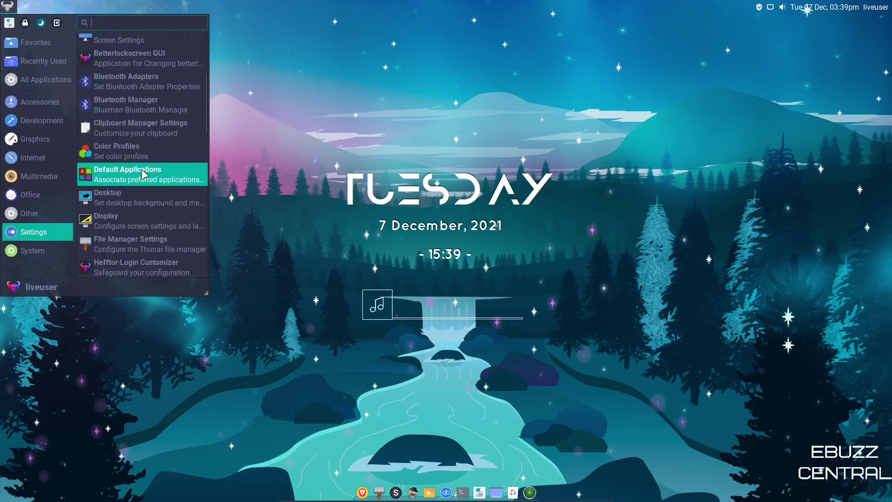
{"action": "scroll", "coordinate": [142, 186], "scroll_direction": "down", "scroll_amount": 12}
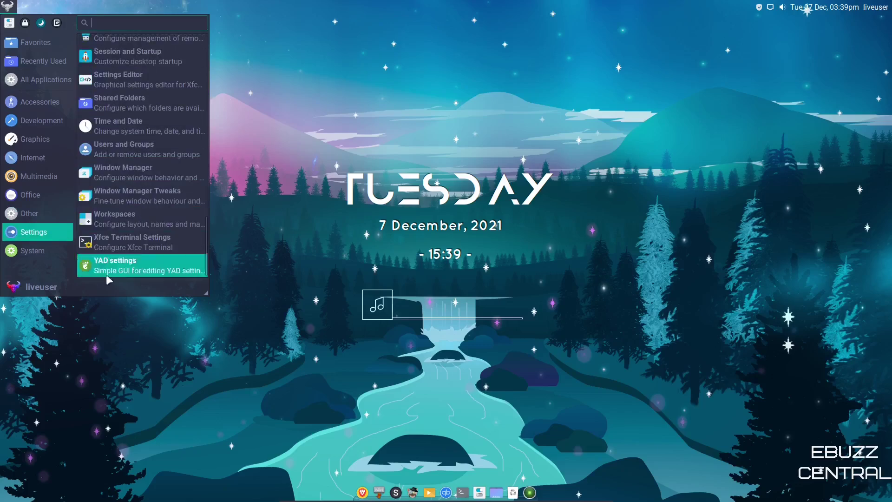
{"action": "mouse_move", "coordinate": [32, 249]}
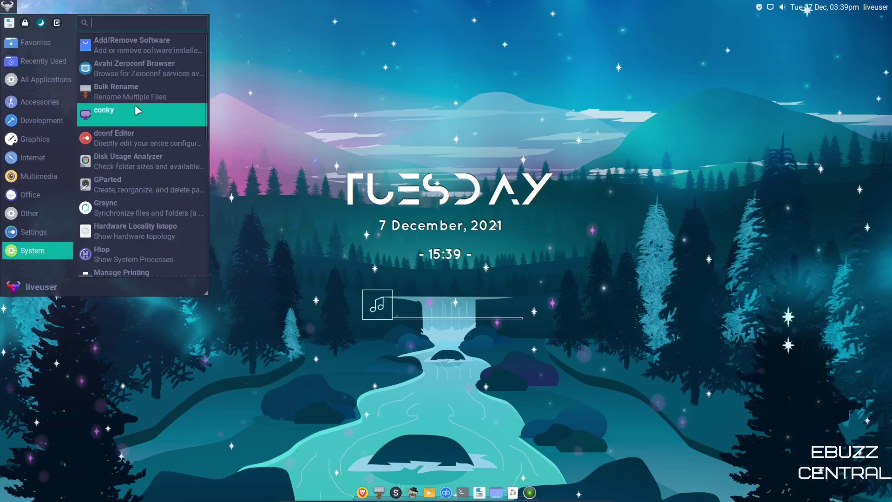
{"action": "scroll", "coordinate": [136, 104], "scroll_direction": "down", "scroll_amount": 10}
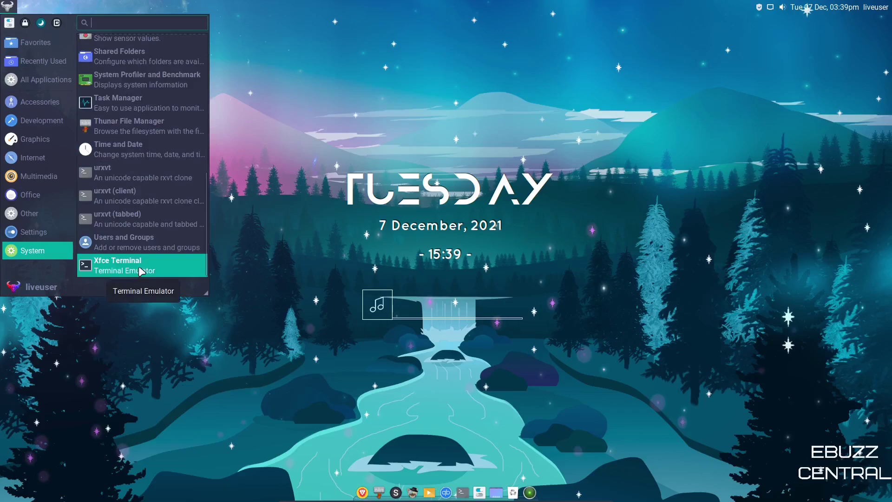
{"action": "scroll", "coordinate": [127, 163], "scroll_direction": "up", "scroll_amount": 10}
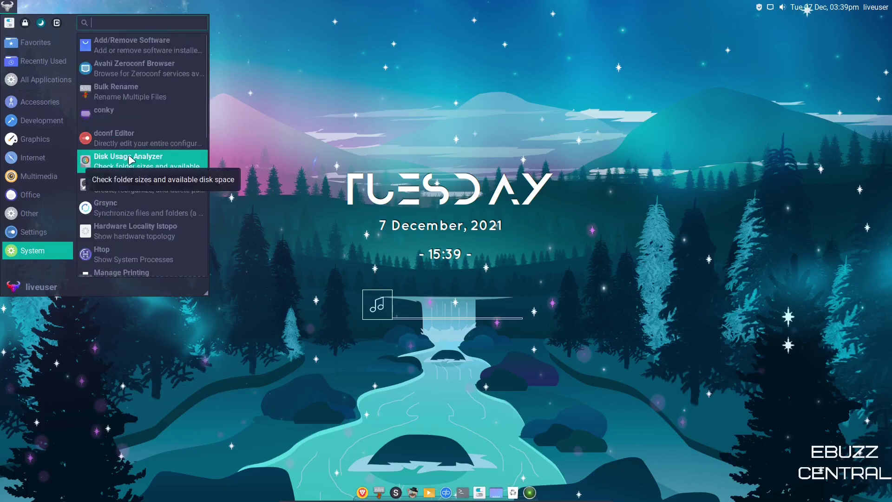
{"action": "left_click", "coordinate": [421, 50]}
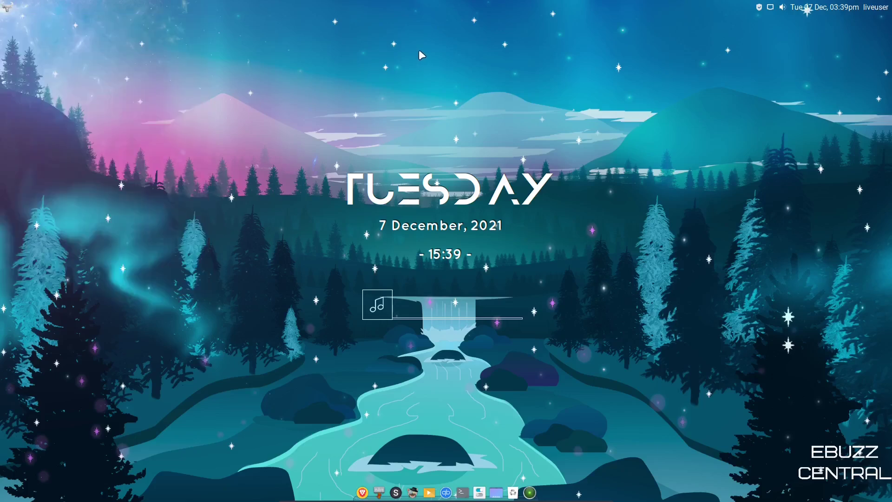